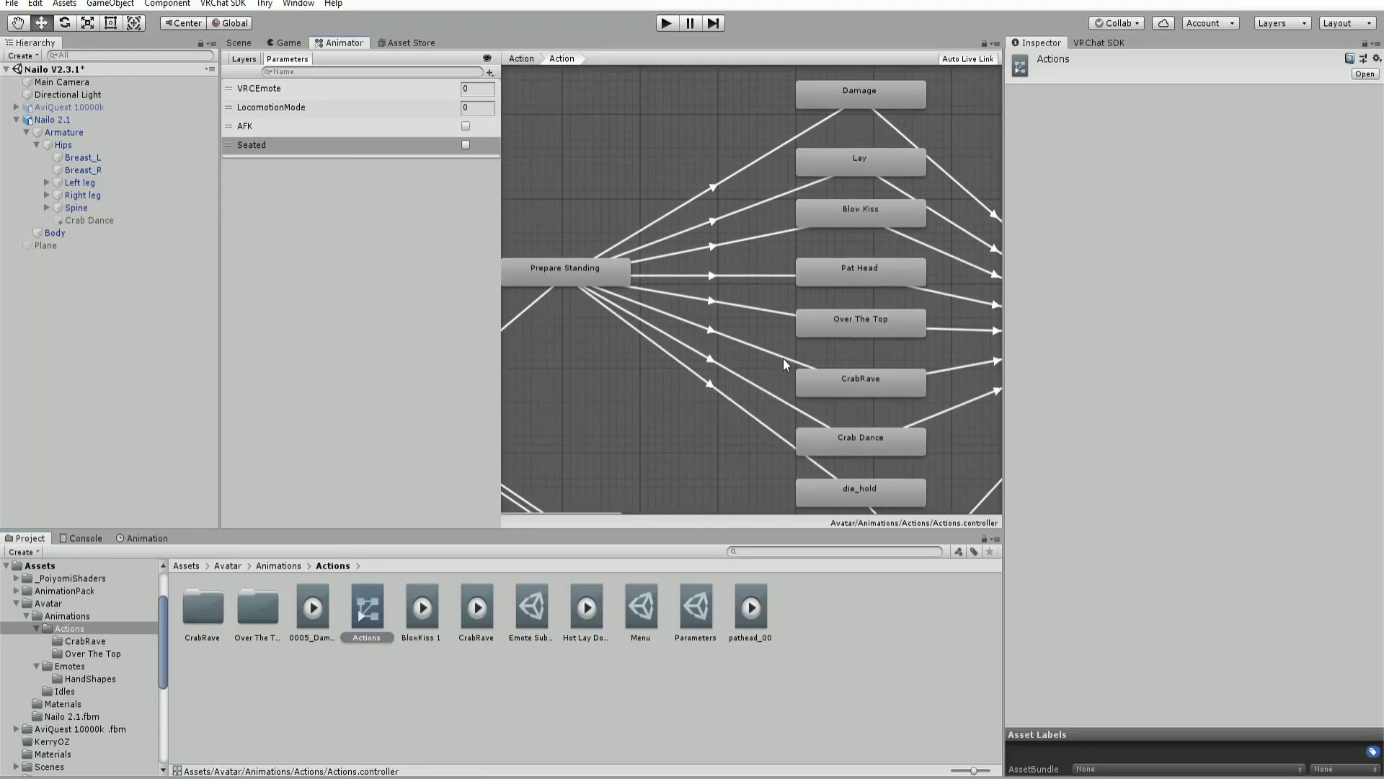
# Add an Audio Source under Hips and rename it 'Over The Top'
pyautogui.scroll(-2, 707, 313)
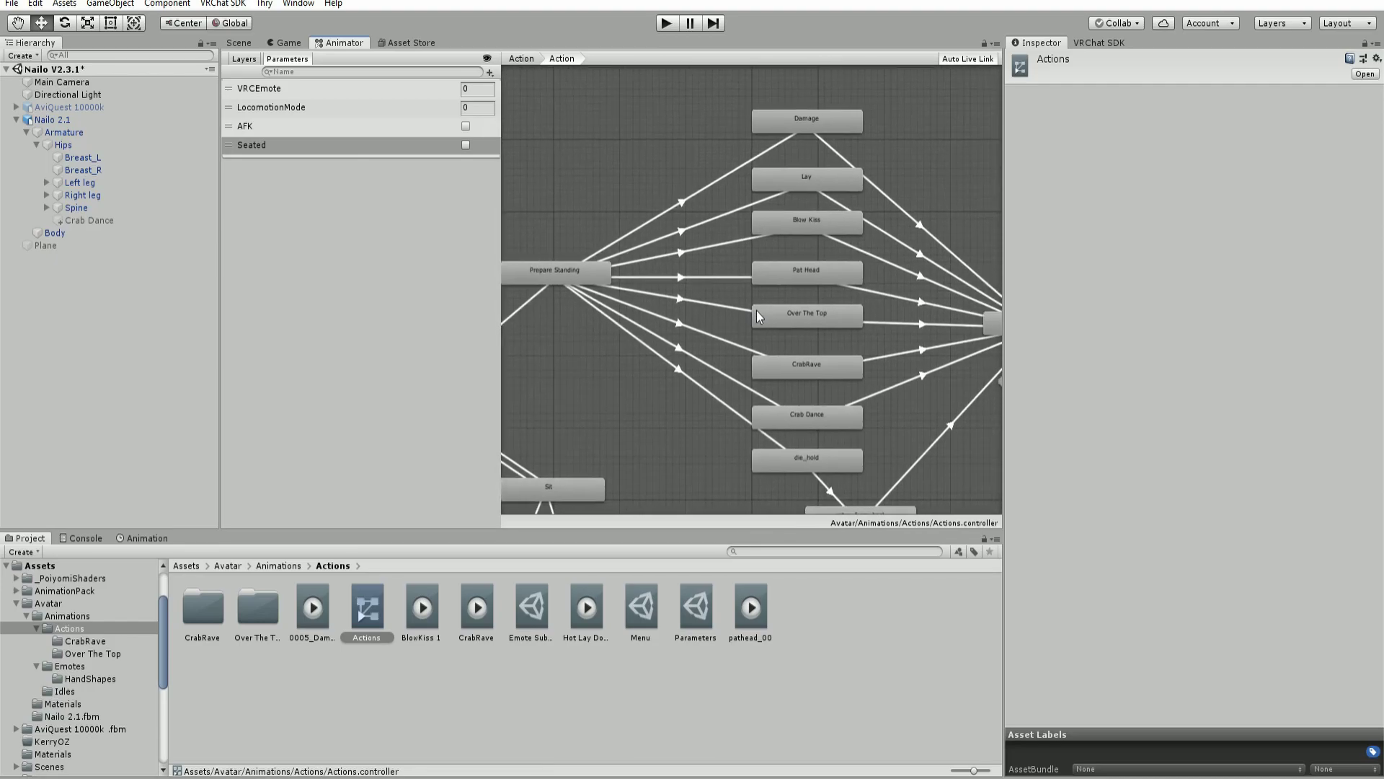
pyautogui.scroll(1, 755, 287)
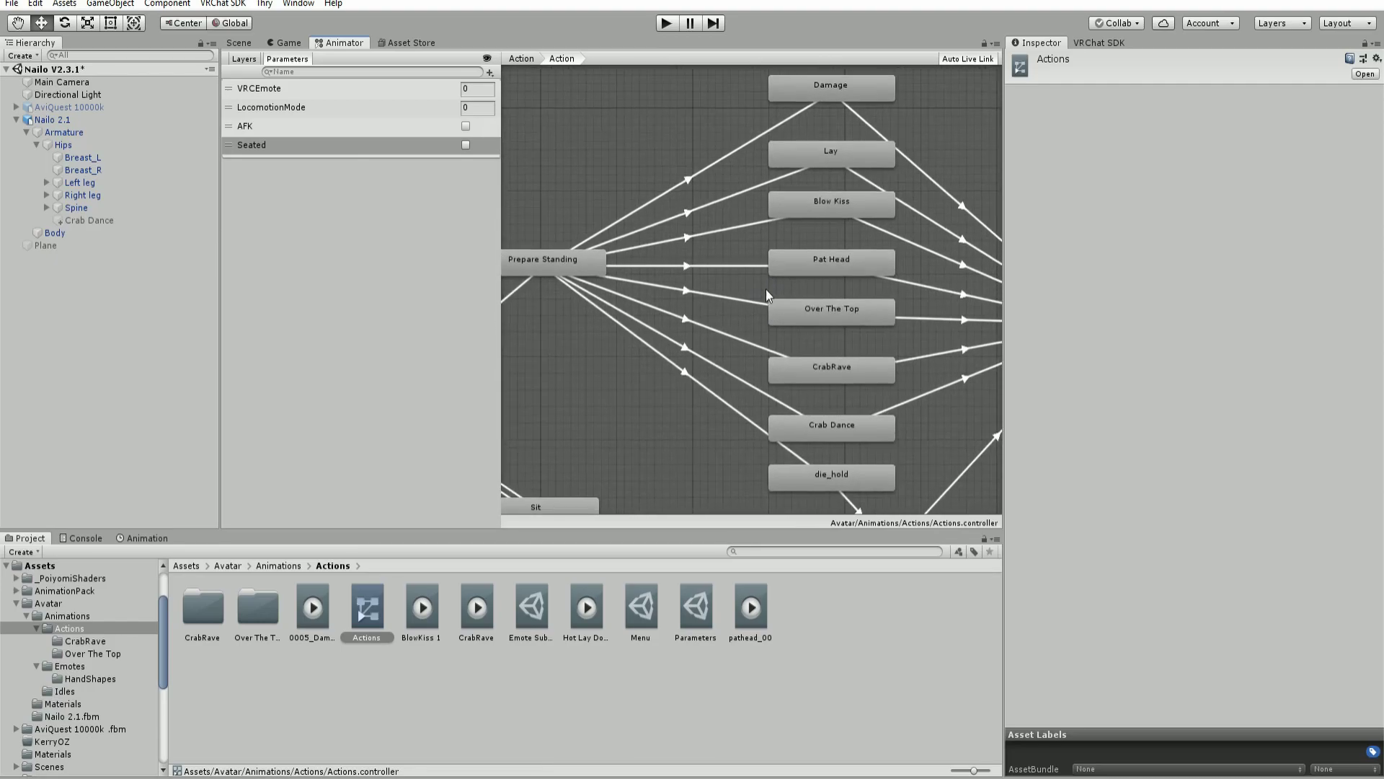
pyautogui.moveTo(668, 277); pyautogui.dragTo(727, 287, button='middle')
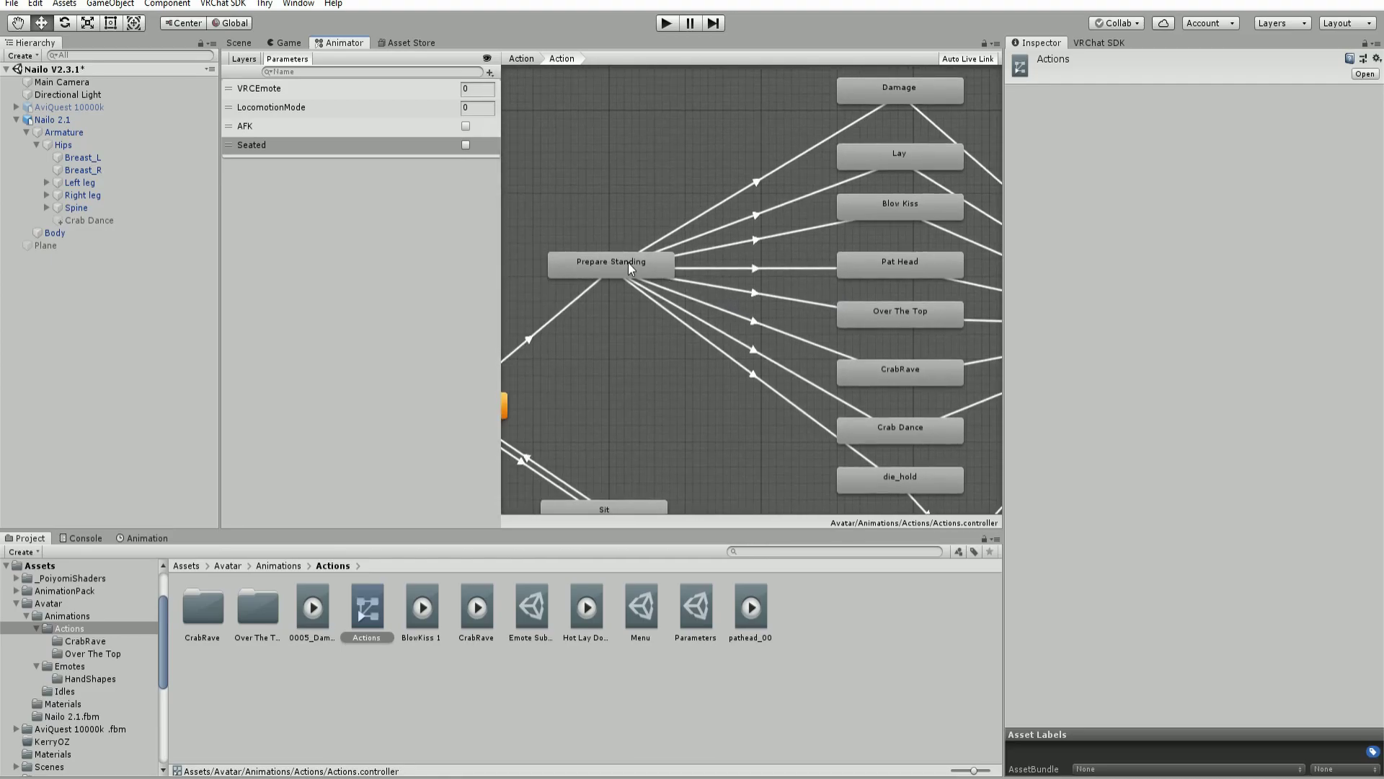
pyautogui.moveTo(668, 212); pyautogui.dragTo(665, 211, button='middle')
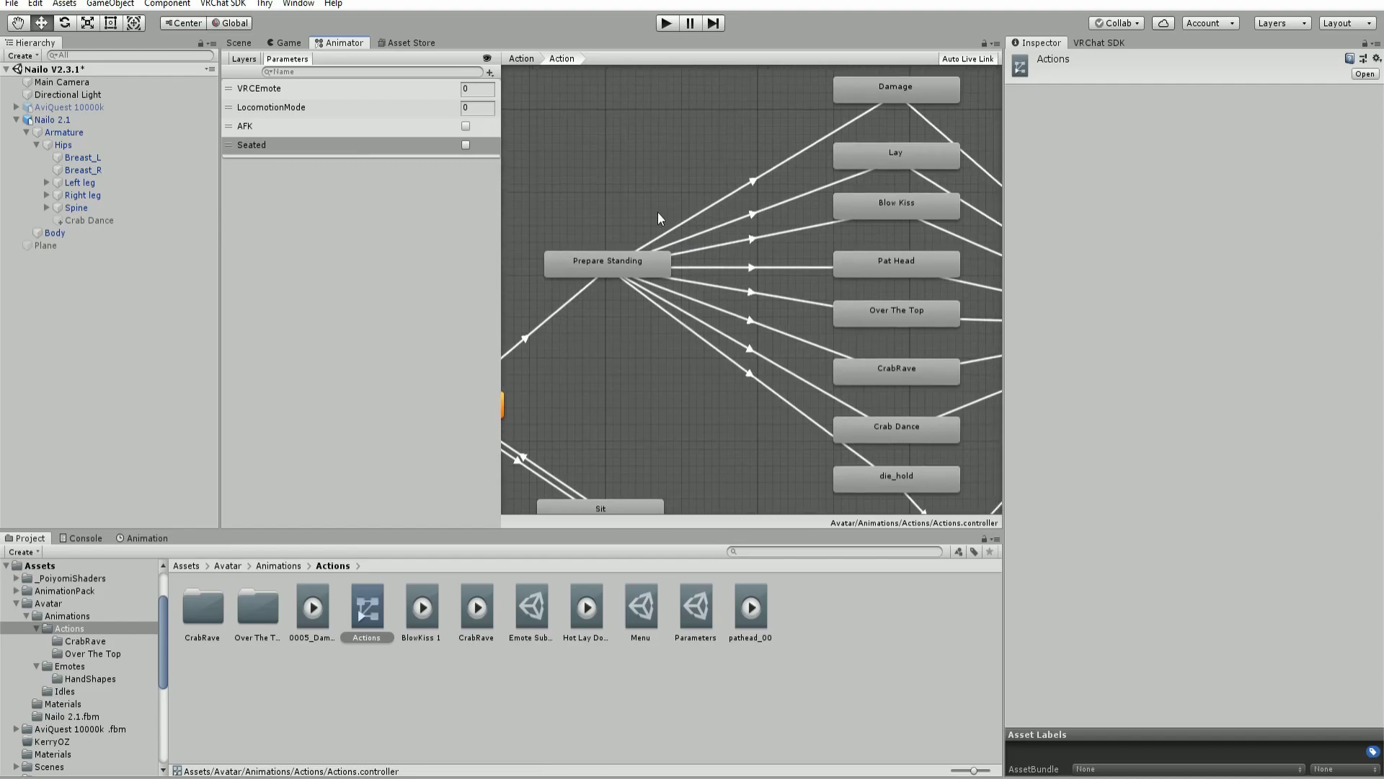
pyautogui.rightClick(75, 144)
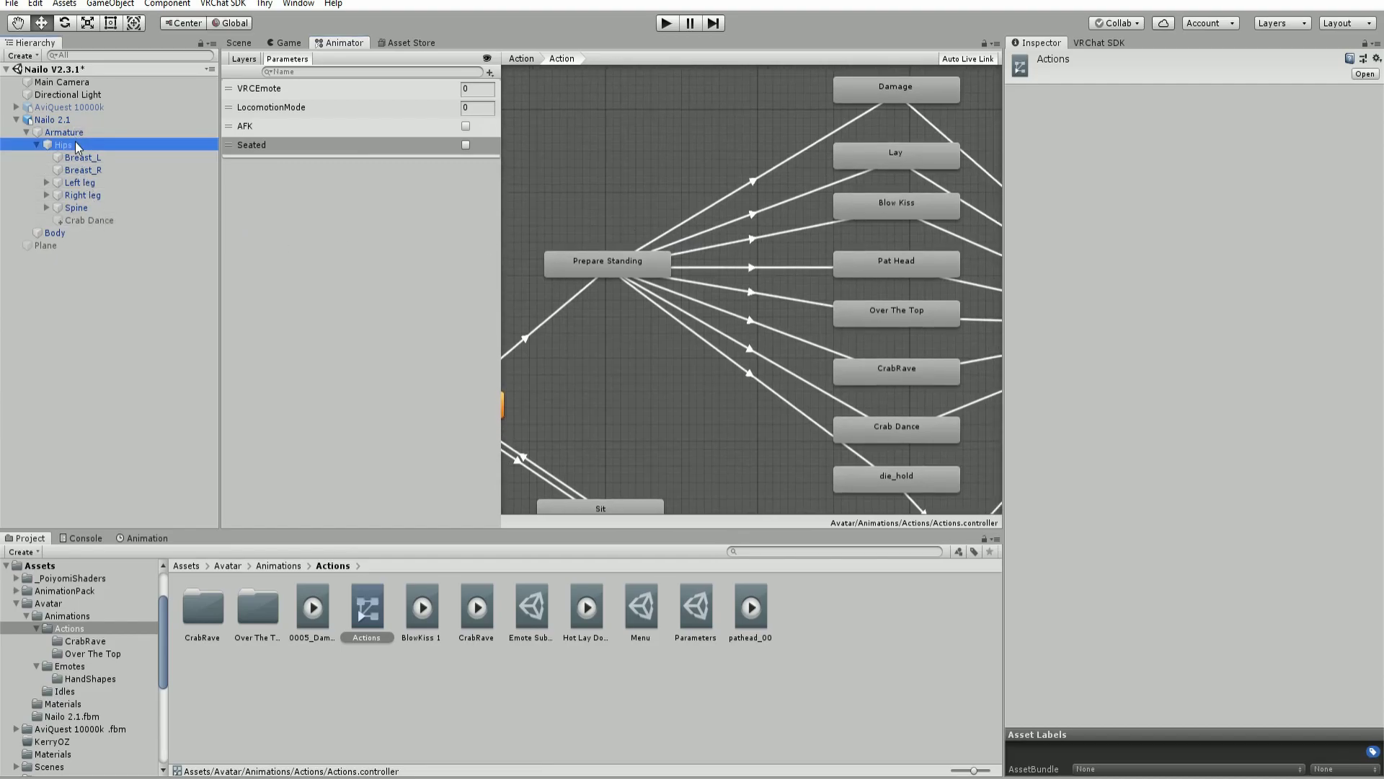
pyautogui.moveTo(150, 372)
pyautogui.click(270, 375)
pyautogui.rightClick(103, 232)
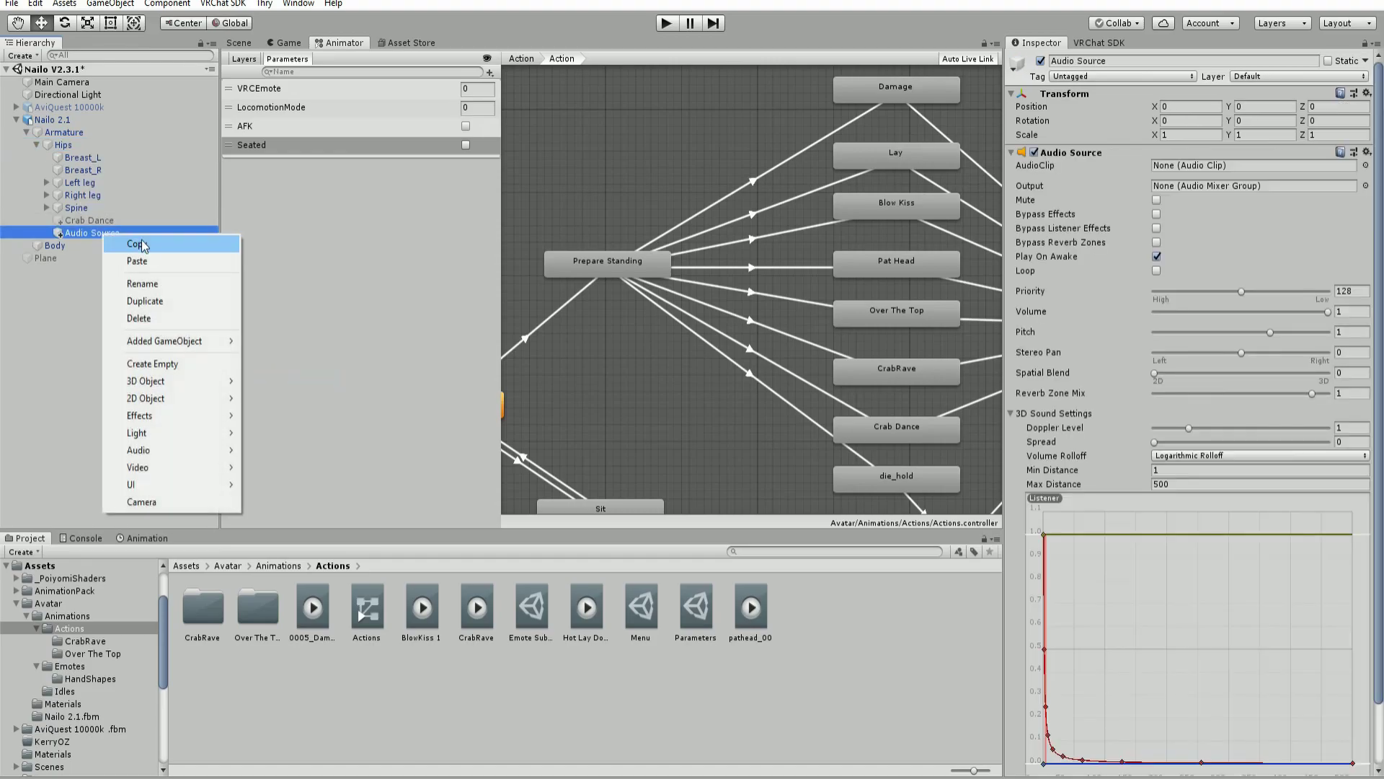
pyautogui.click(158, 285)
pyautogui.write('Over ')
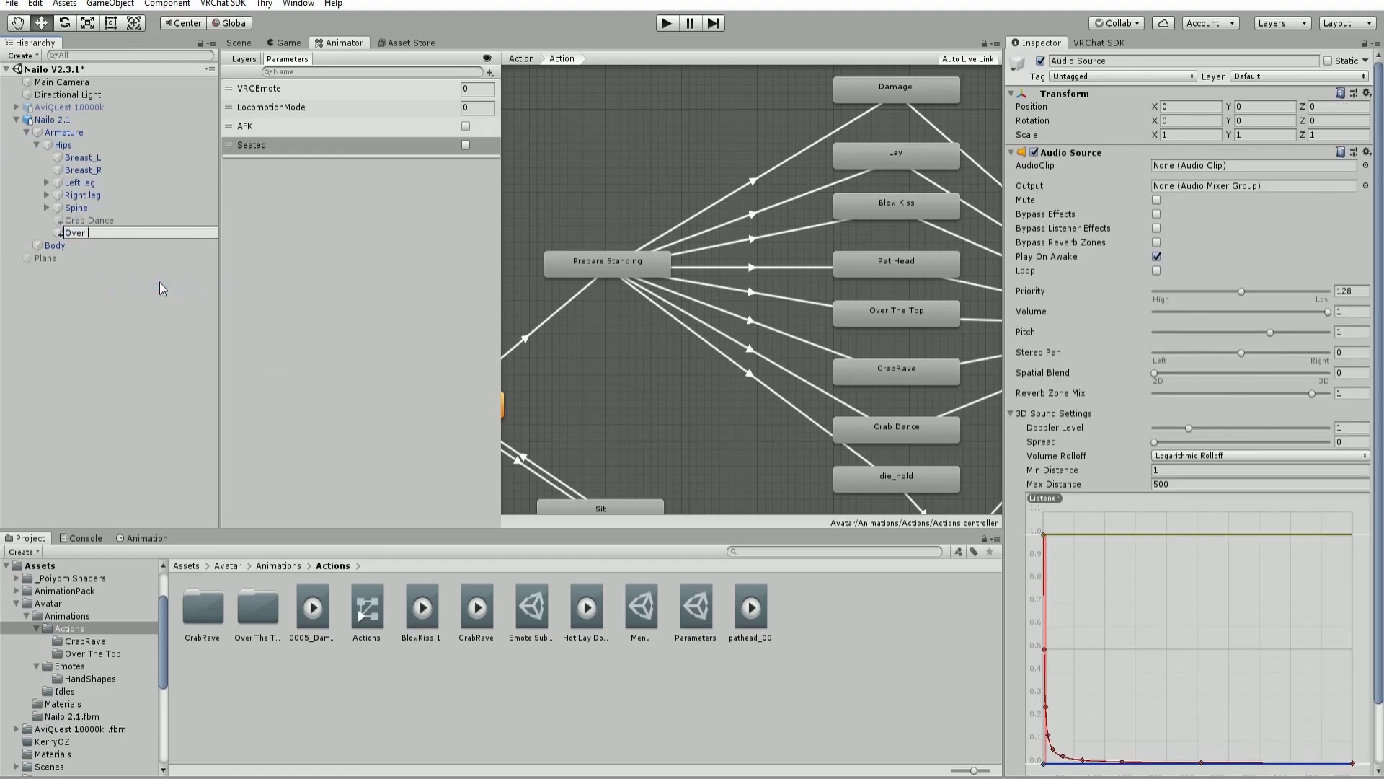
pyautogui.write('The Top')
pyautogui.click(256, 296)
# Deactivate Over The Top, set priority 0 and max distance 30, and assign the Over The Top clip
pyautogui.click(94, 232)
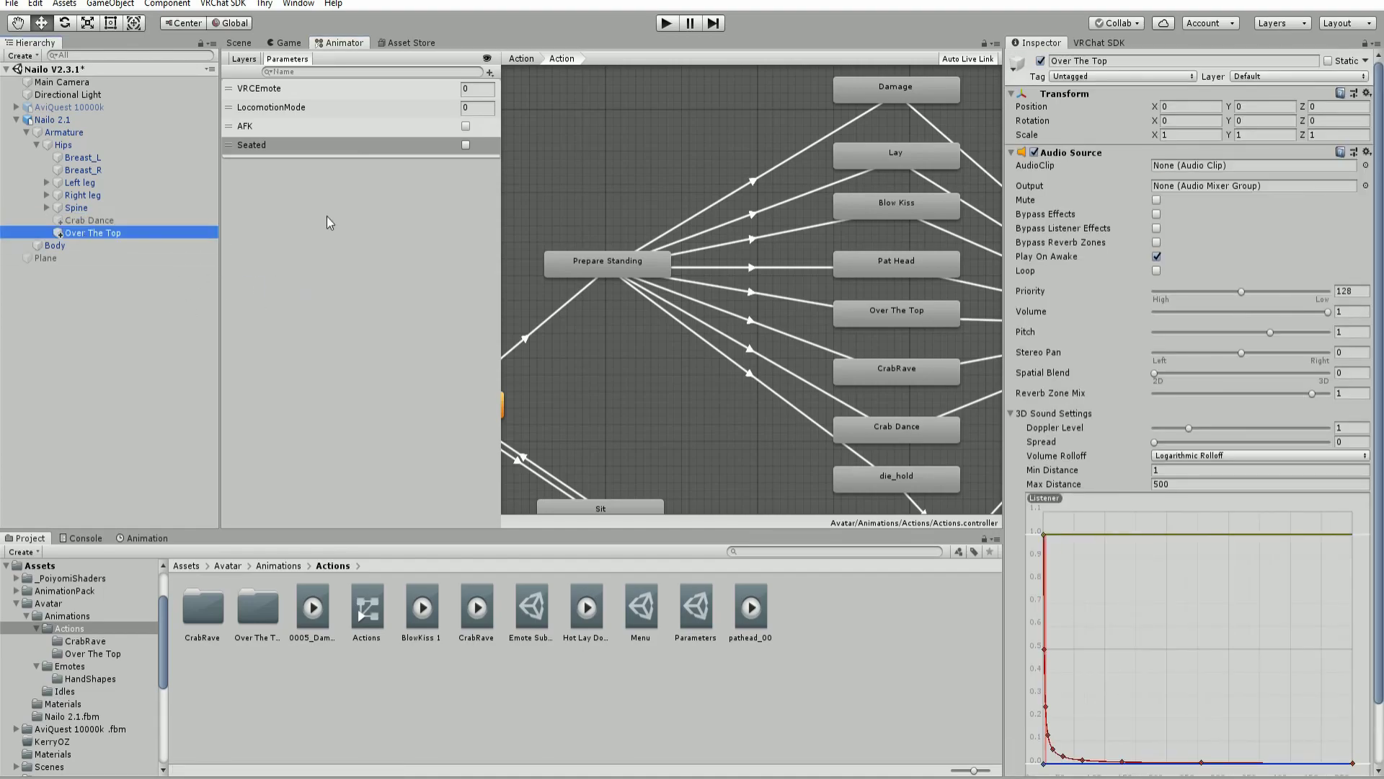
pyautogui.click(1040, 60)
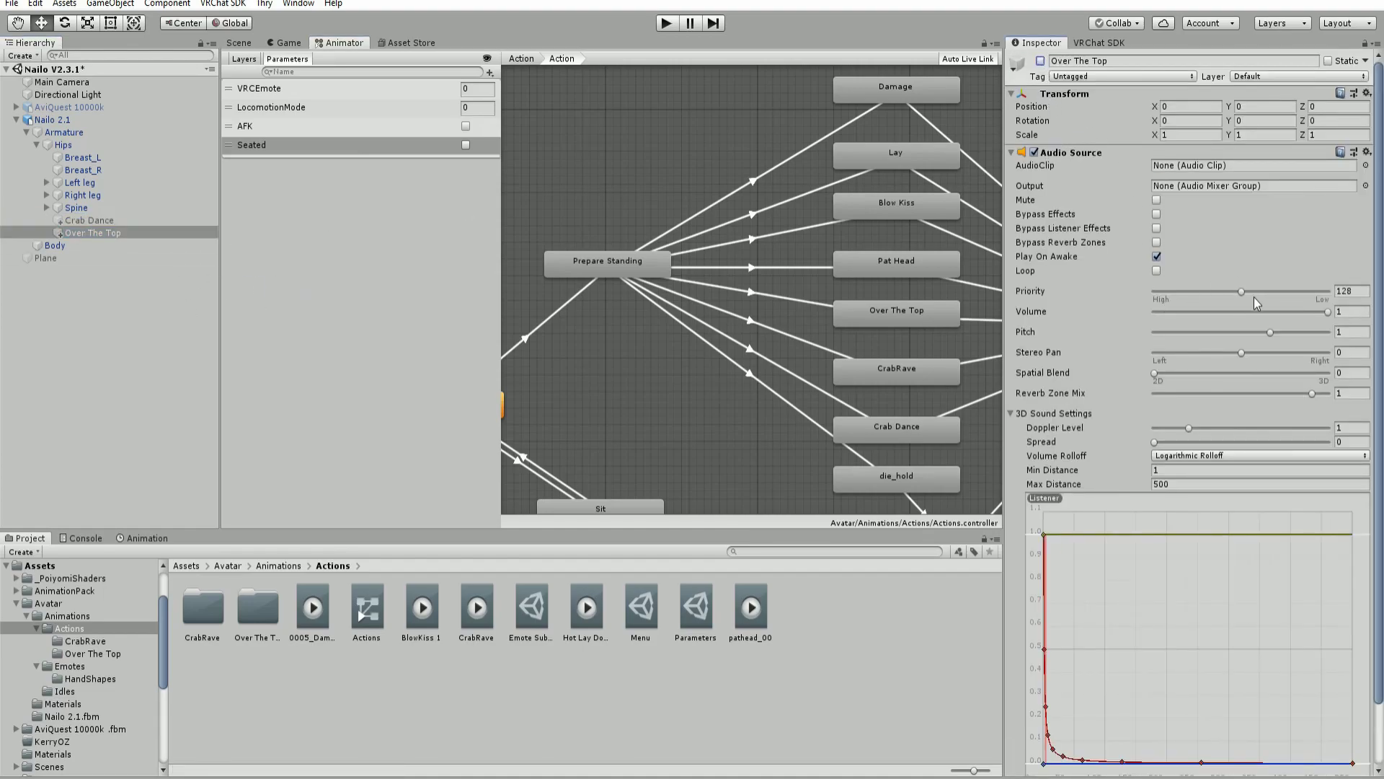
pyautogui.moveTo(1240, 291); pyautogui.dragTo(1218, 287)
pyautogui.click(1179, 483)
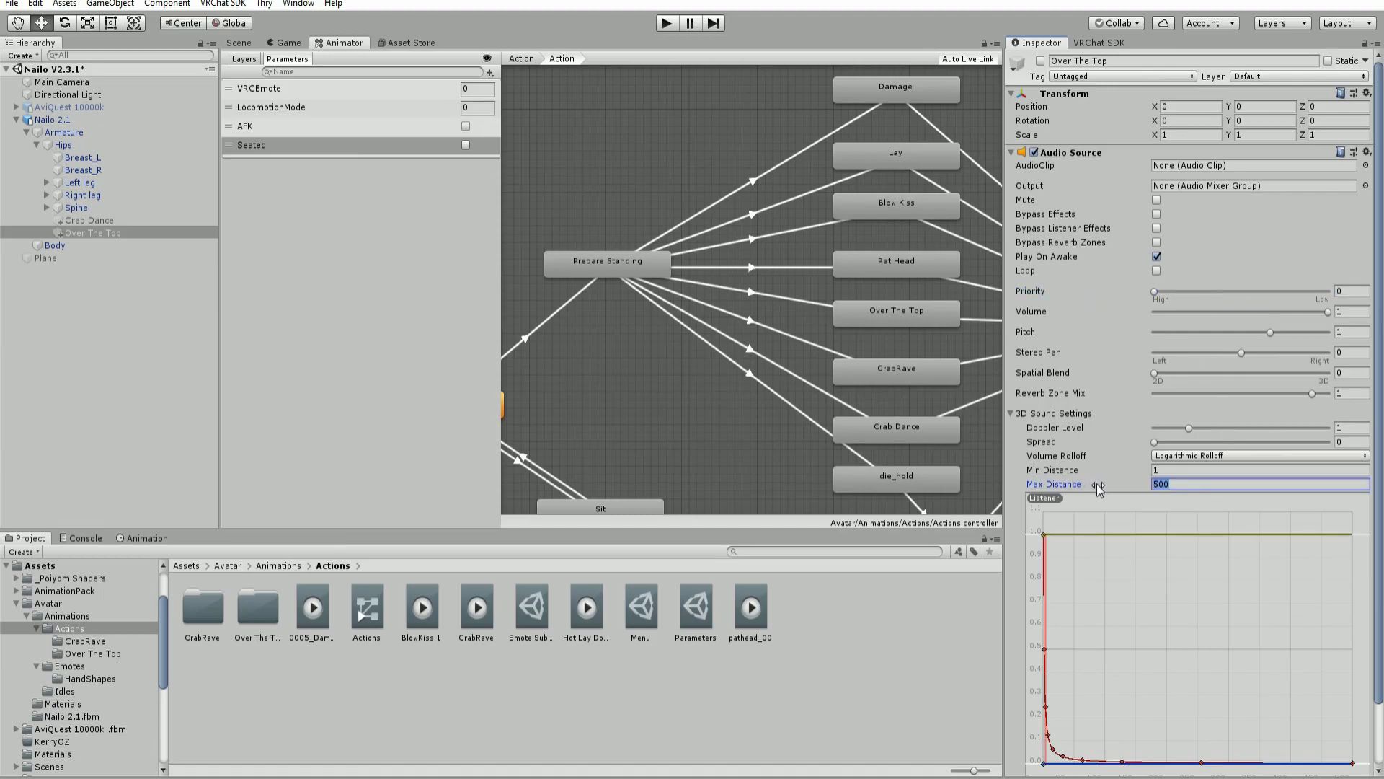
pyautogui.write('30')
pyautogui.doubleClick(248, 621)
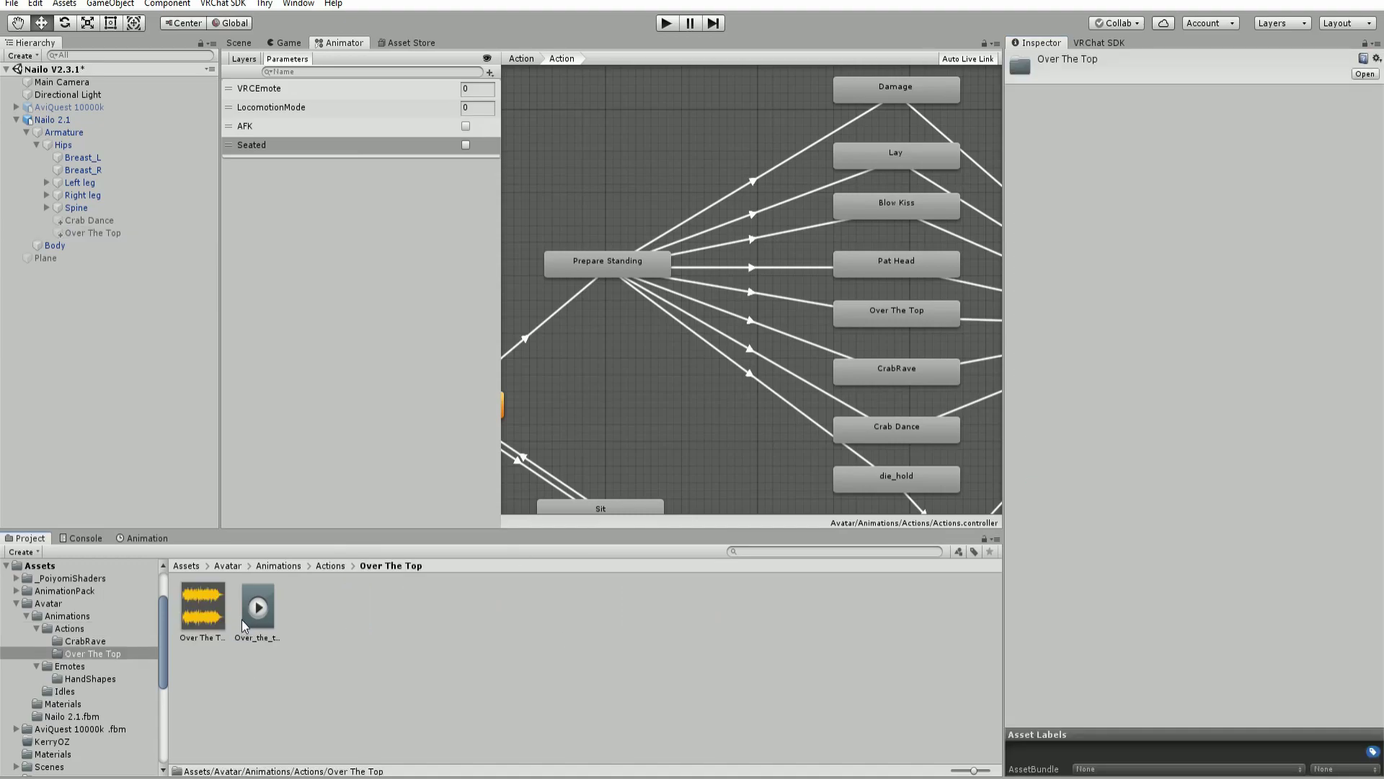
pyautogui.click(105, 232)
pyautogui.moveTo(202, 606); pyautogui.dragTo(1211, 166)
pyautogui.click(786, 604)
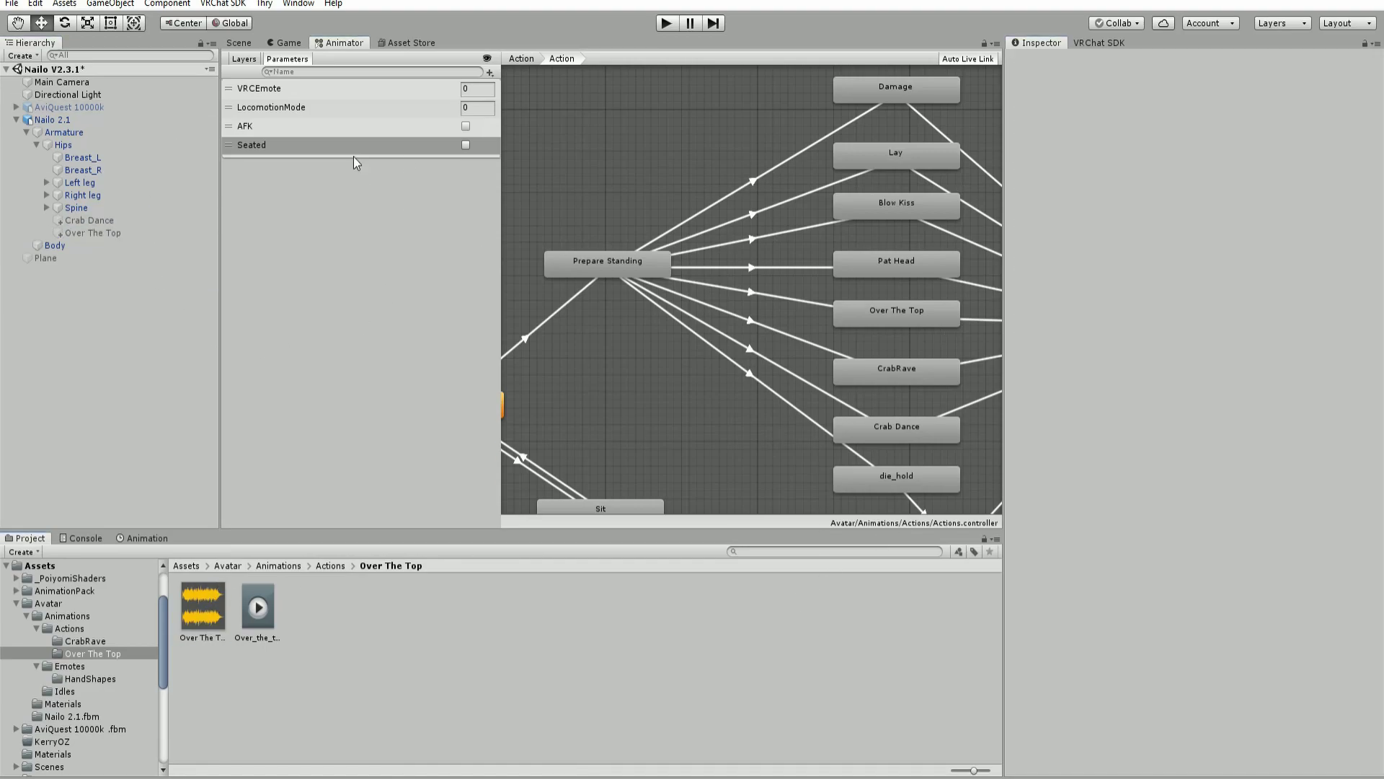
# Inspect the Action controller's Over The Top transition and copy the VRCEmote parameter name
pyautogui.moveTo(713, 286); pyautogui.dragTo(599, 271, button='middle')
pyautogui.click(686, 292)
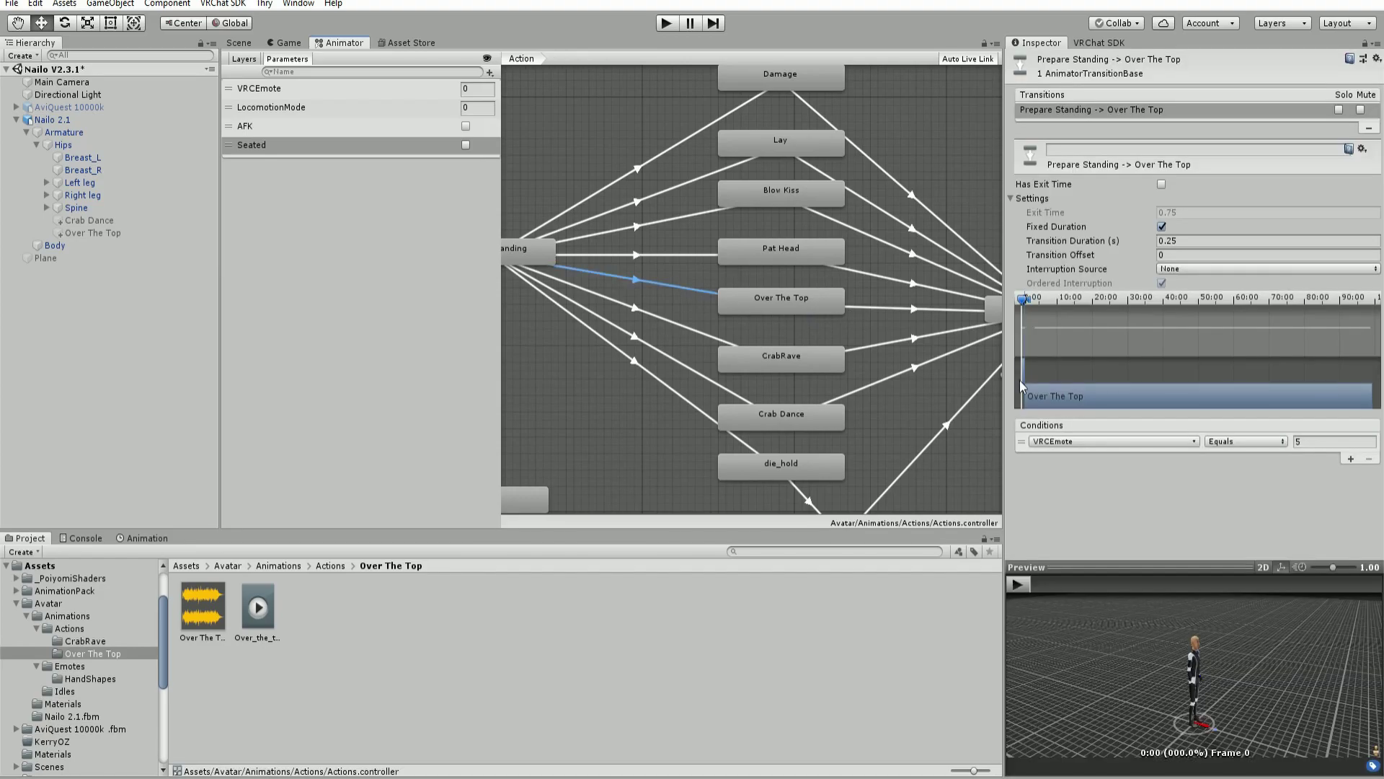
pyautogui.click(279, 570)
pyautogui.click(257, 609)
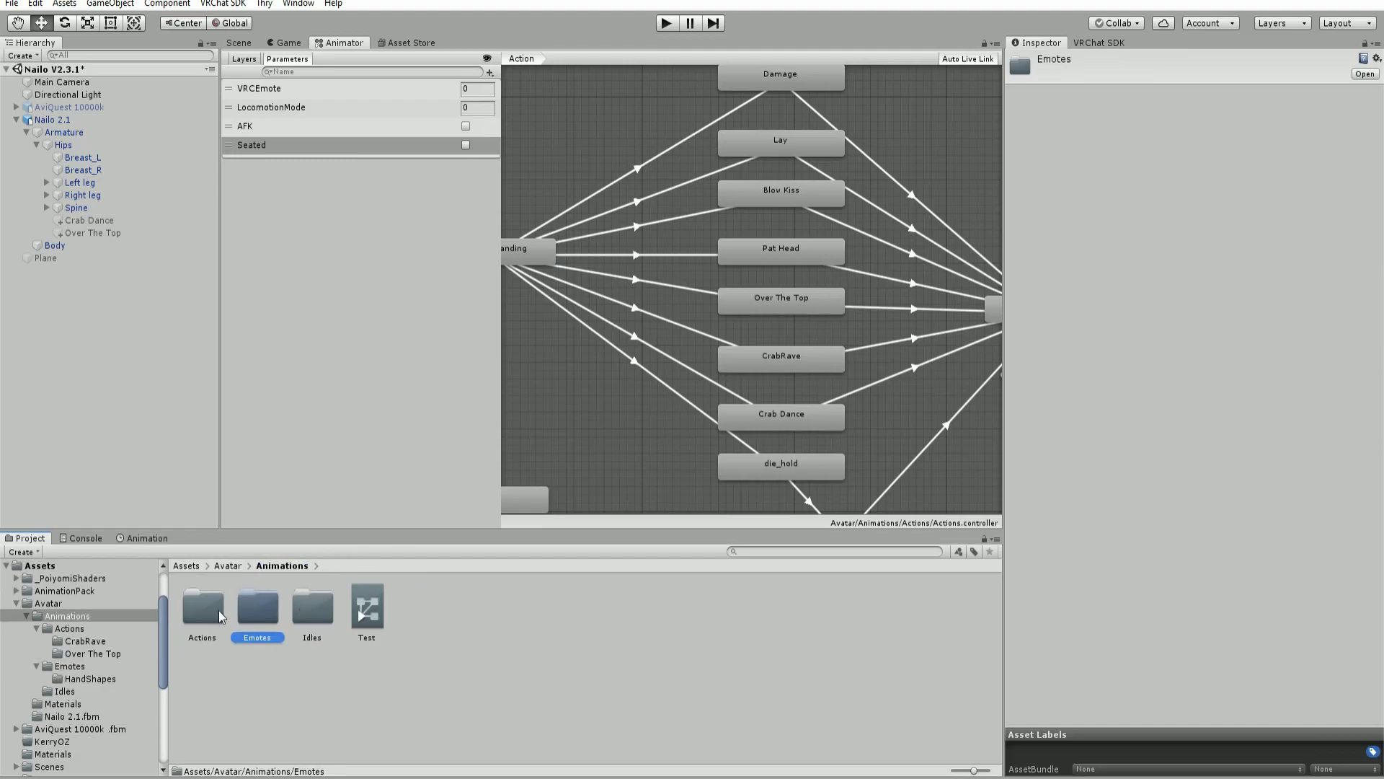
pyautogui.doubleClick(216, 610)
pyautogui.click(692, 609)
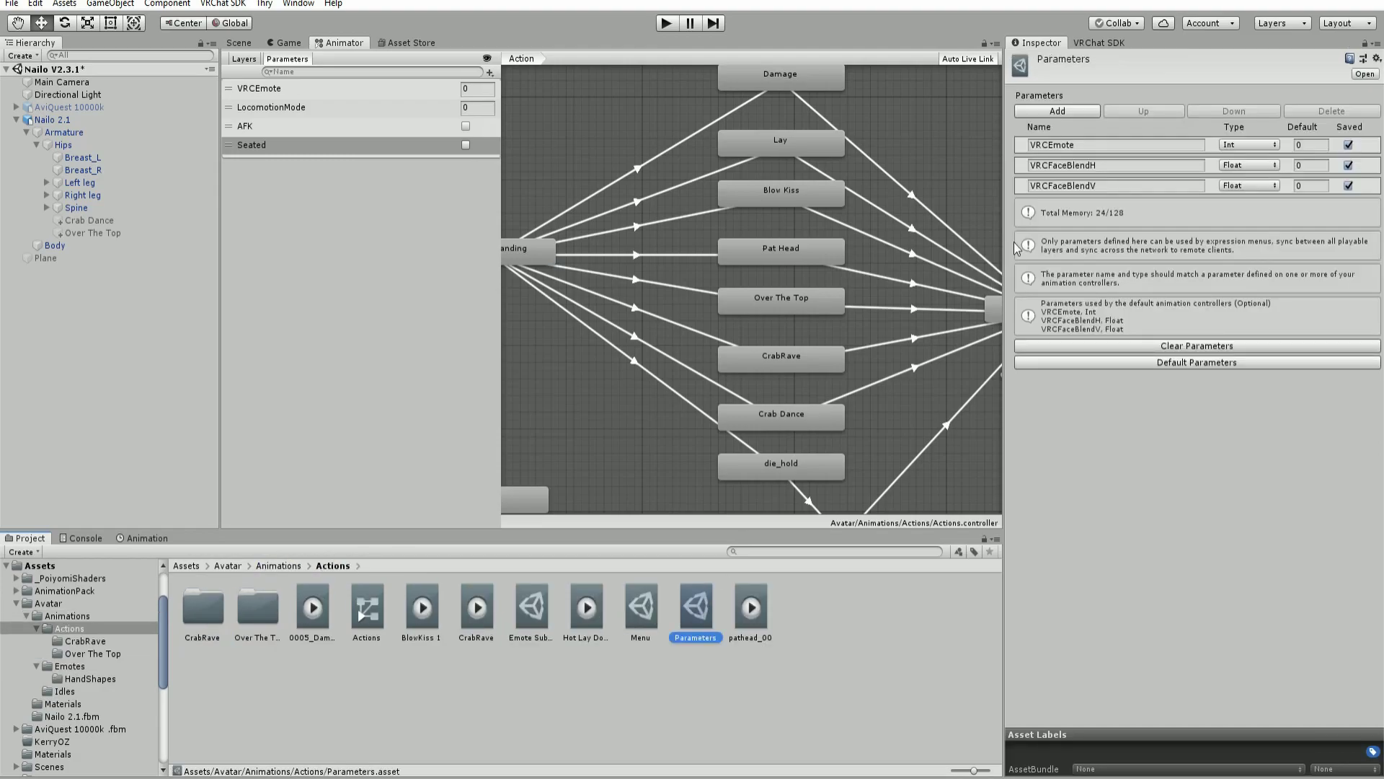
pyautogui.click(1098, 144)
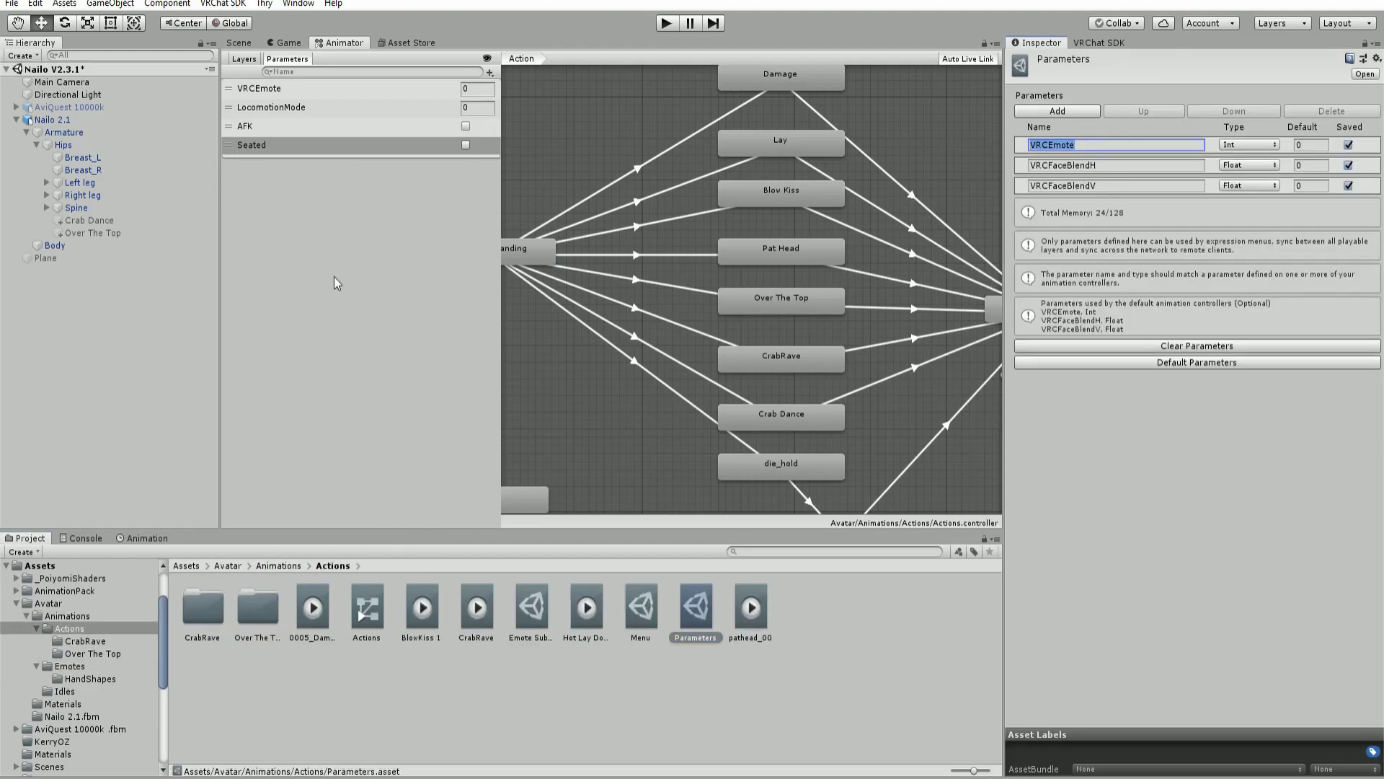
# In Emotes/FX controller, add an Int parameter named VRCEmote and show the Layers list
pyautogui.click(278, 565)
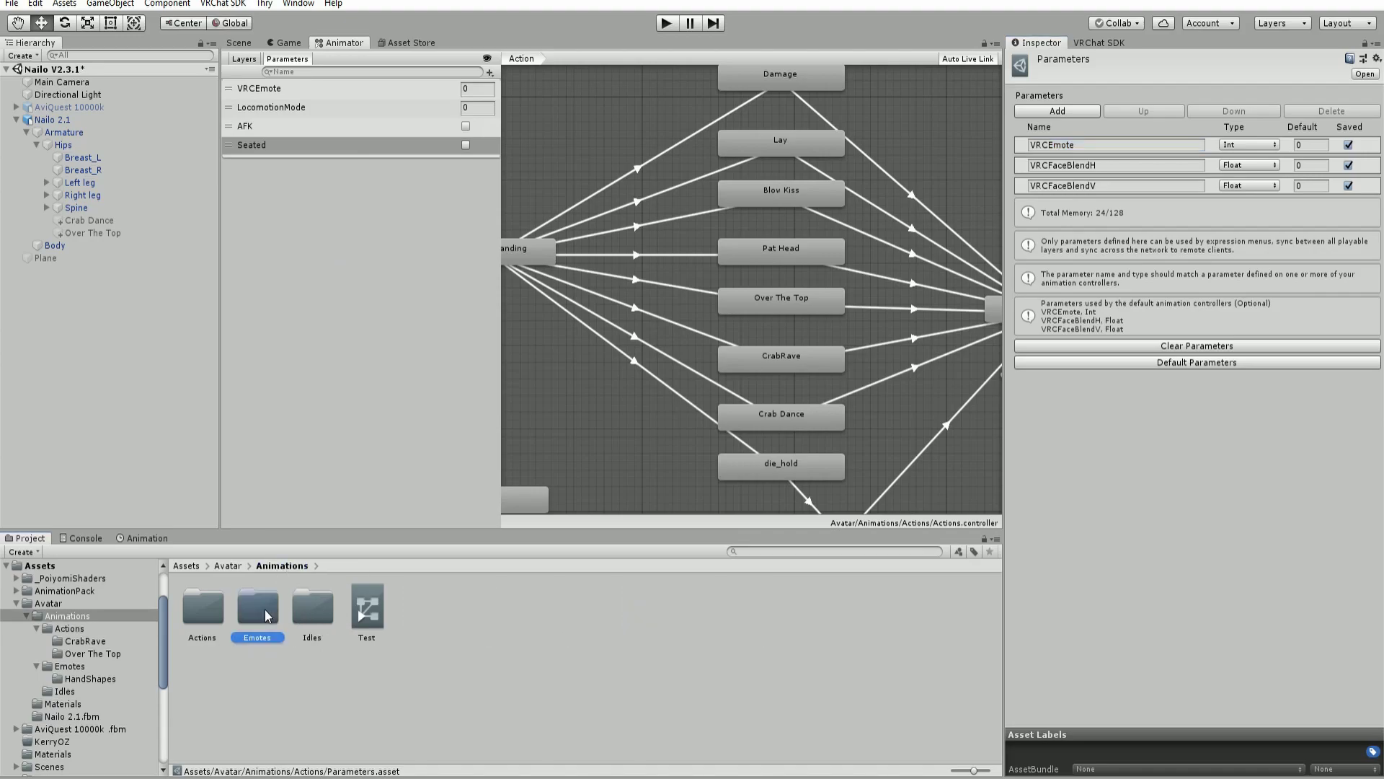
pyautogui.doubleClick(266, 608)
pyautogui.click(298, 610)
pyautogui.click(342, 193)
pyautogui.click(490, 73)
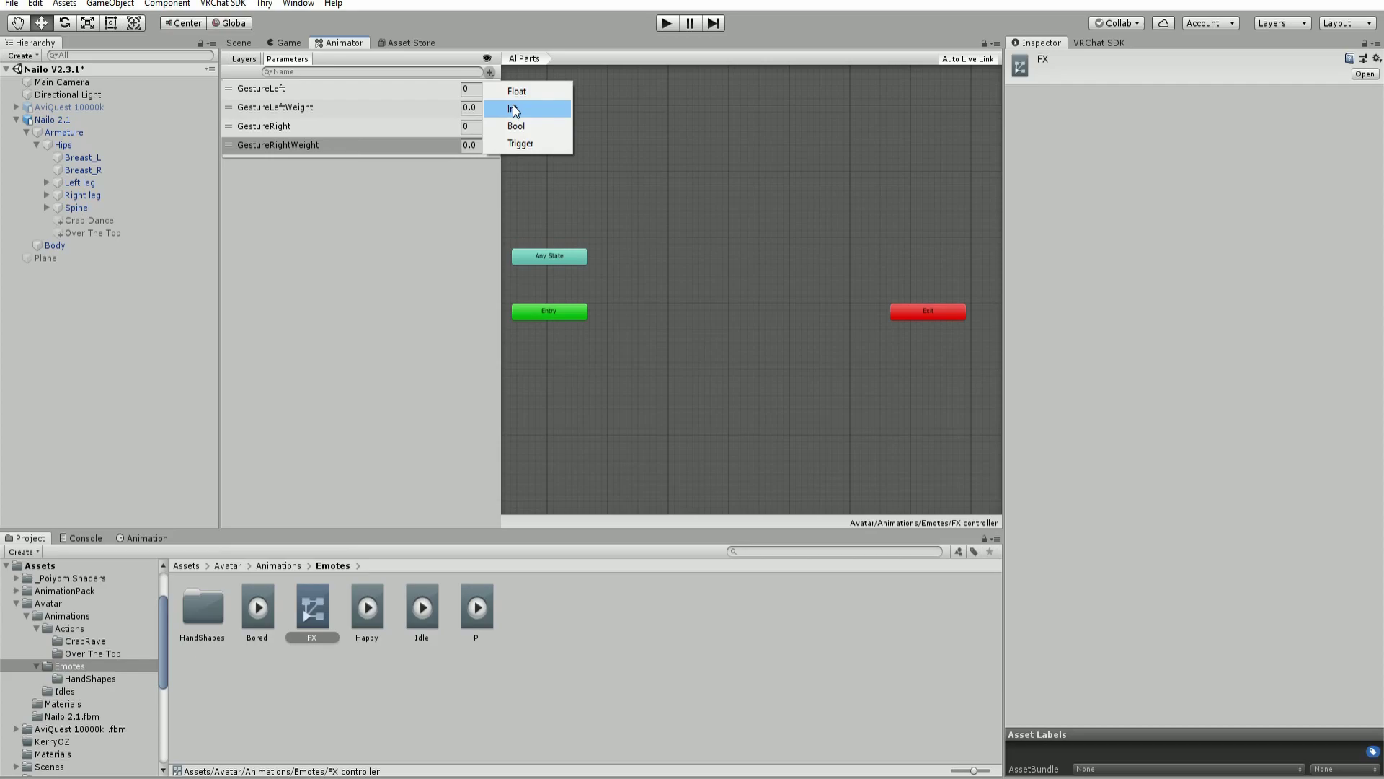
pyautogui.click(508, 107)
pyautogui.write('VRCEmote')
pyautogui.press('Return')
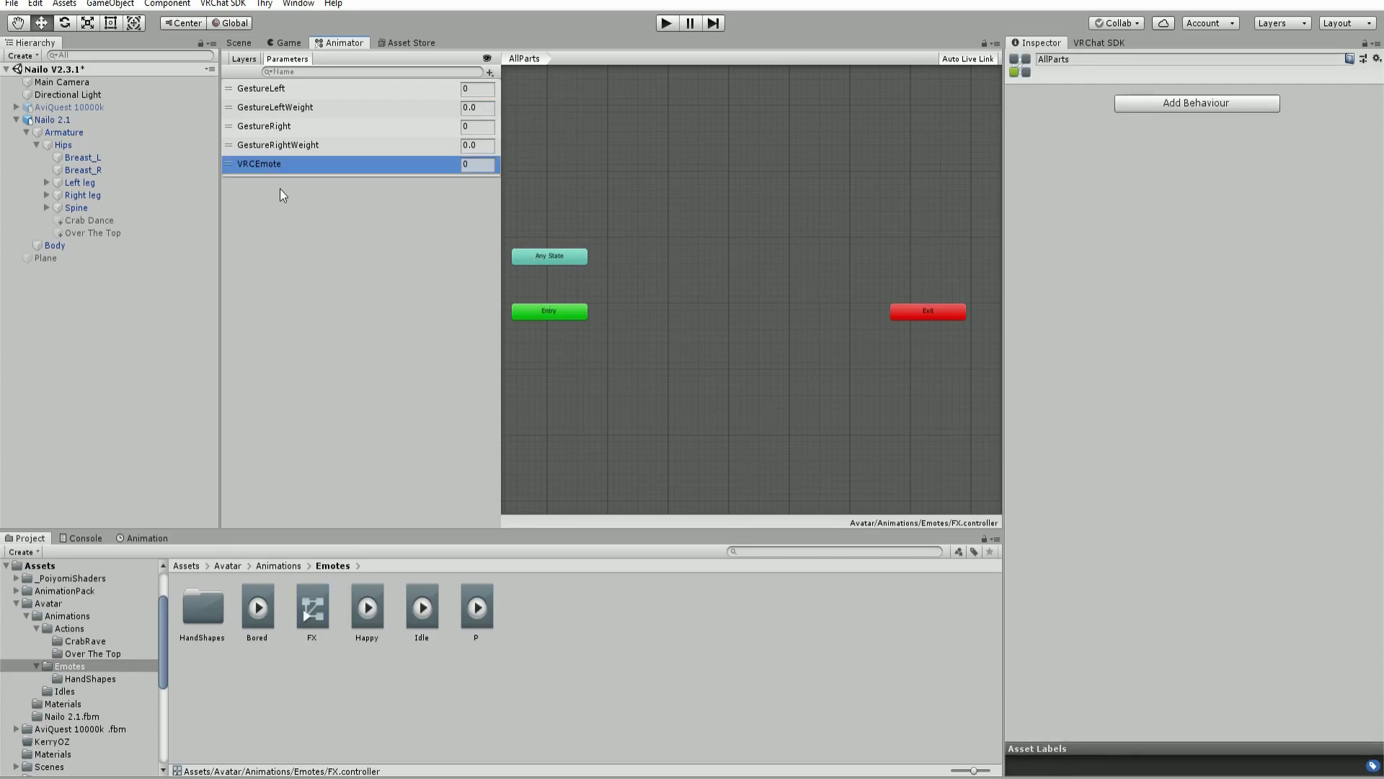
pyautogui.click(246, 59)
pyautogui.click(267, 565)
pyautogui.doubleClick(215, 614)
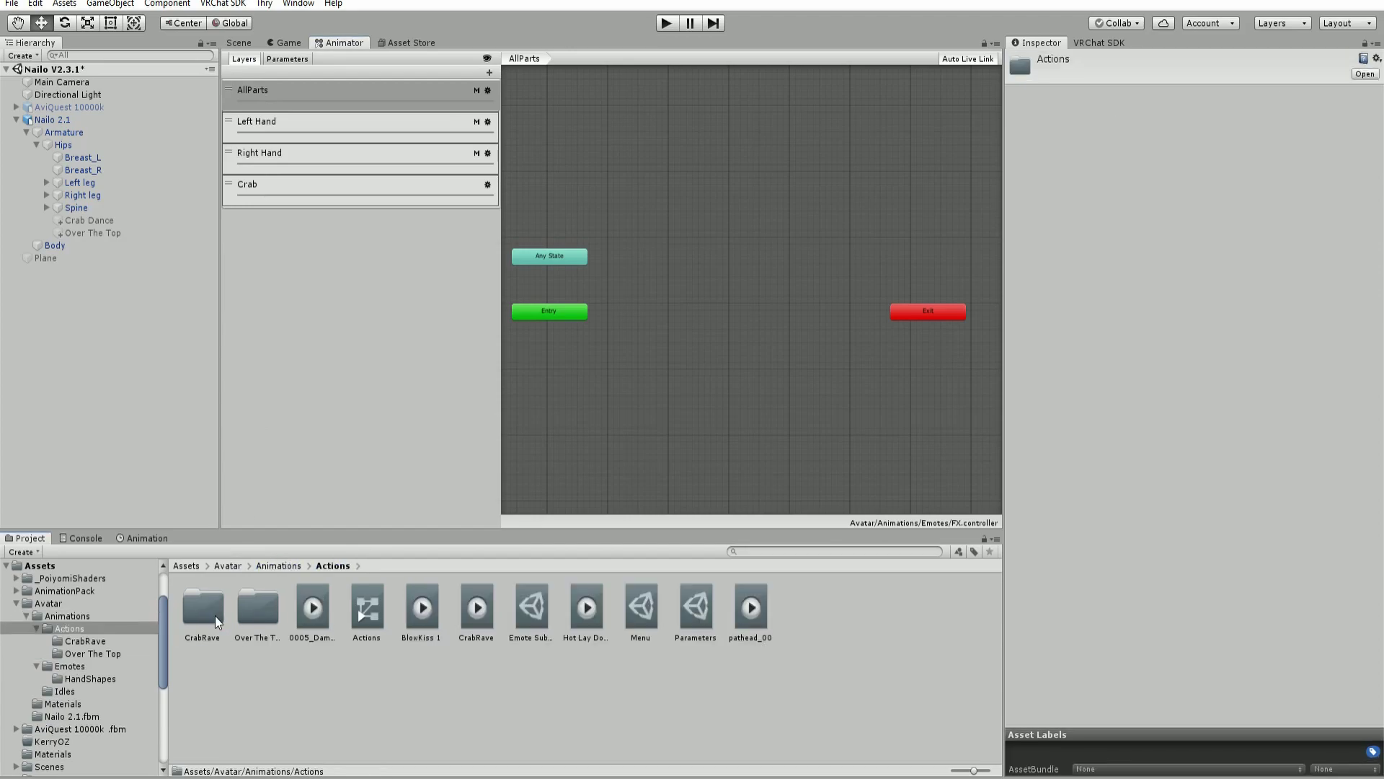
# Create a new animation clip named 'On' in the Over The Top folder
pyautogui.doubleClick(267, 613)
pyautogui.rightClick(392, 614)
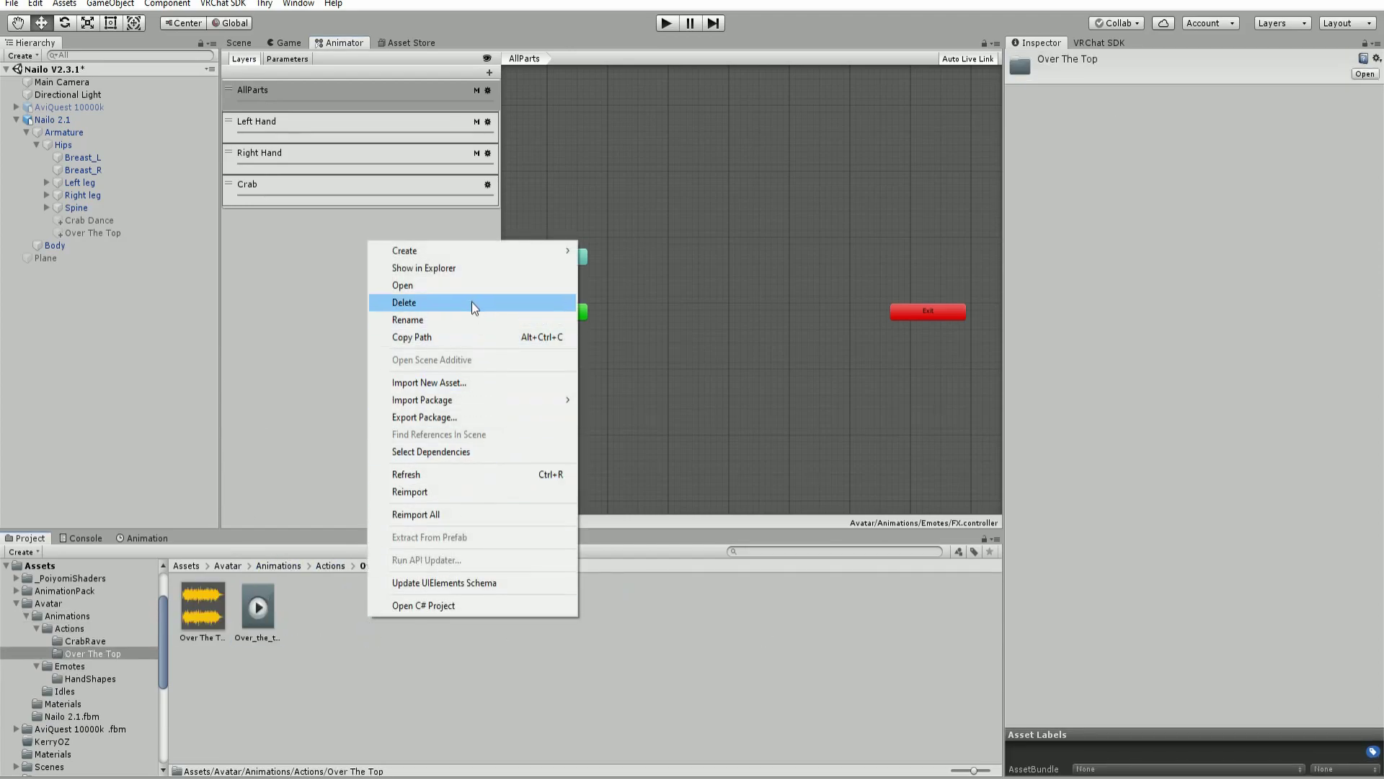
pyautogui.moveTo(482, 251)
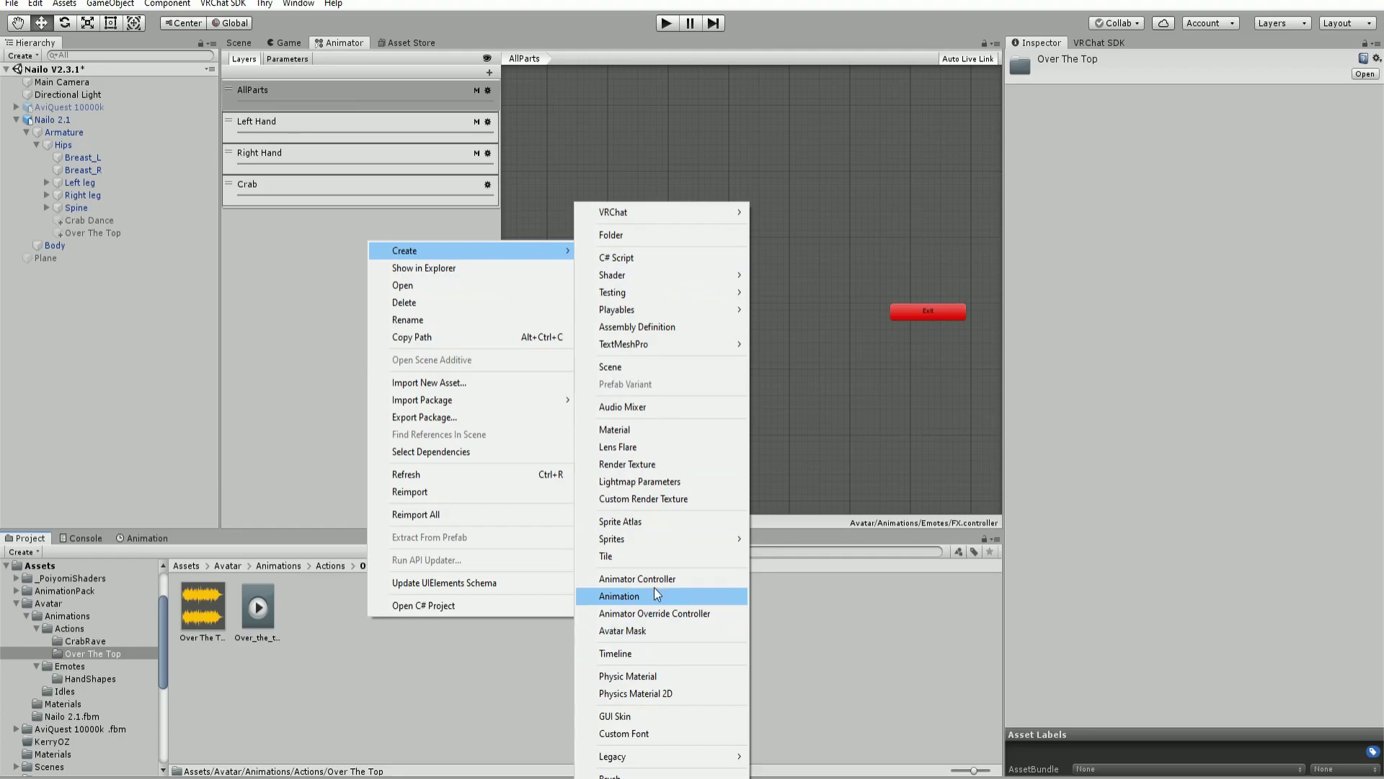
pyautogui.click(678, 595)
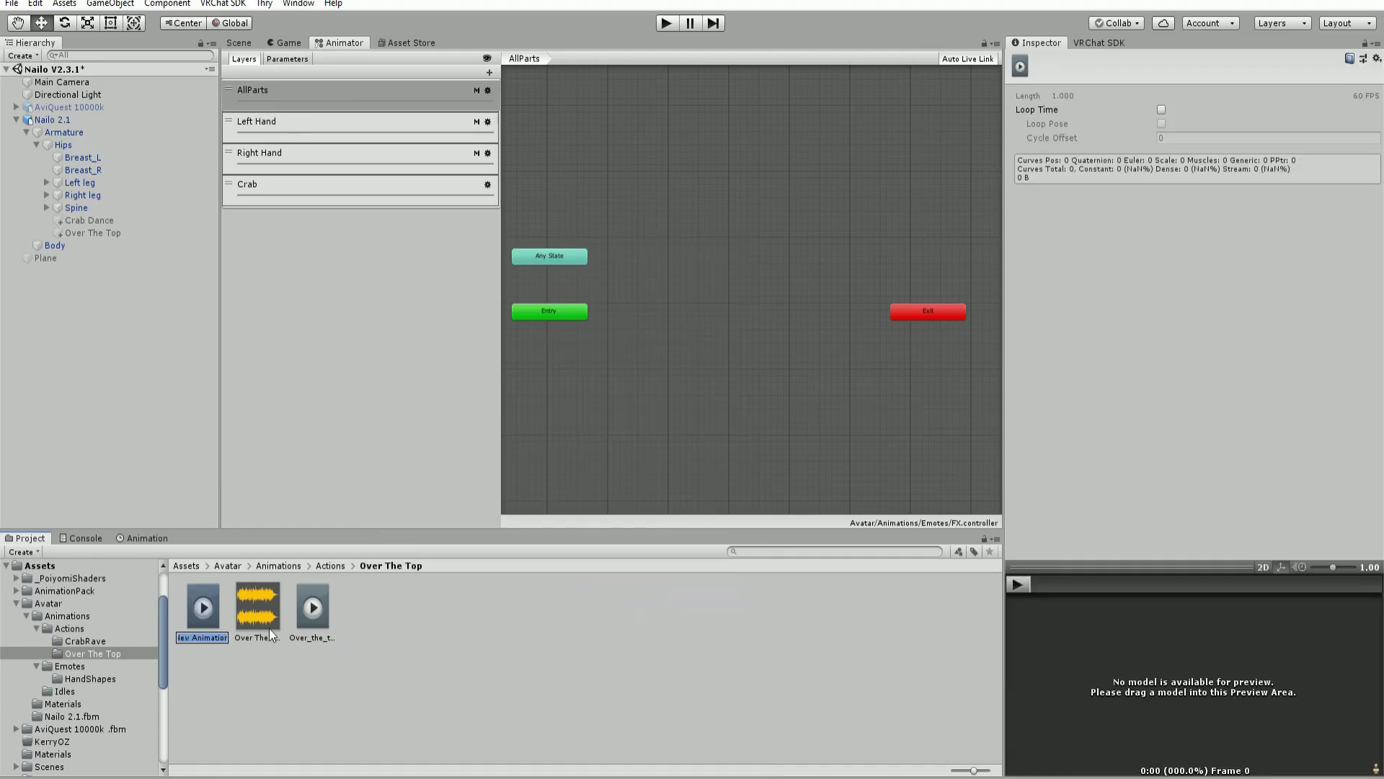
pyautogui.write('On')
pyautogui.press('Return')
# With Nailo 2.1 and the Test controller selected, add the On clip to the Base Layer
pyautogui.click(95, 121)
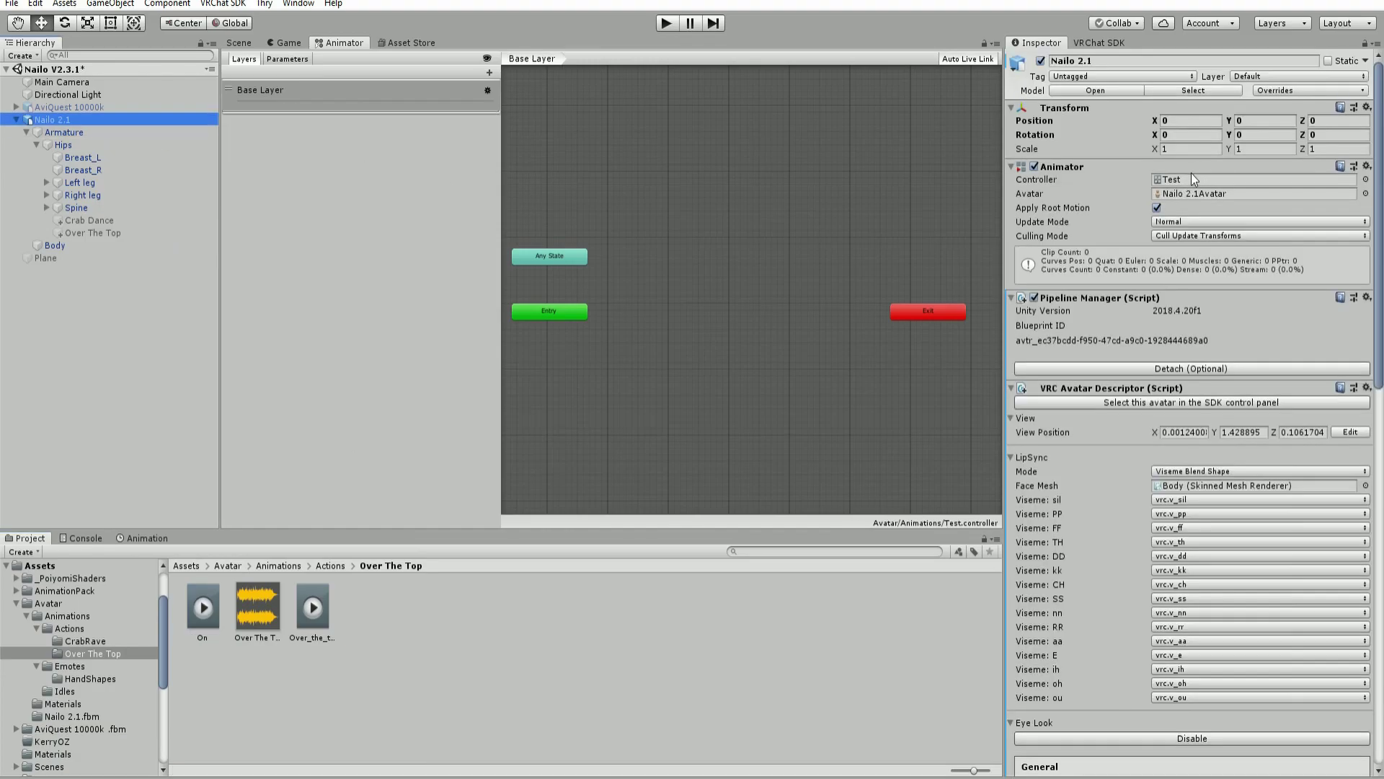
pyautogui.click(323, 566)
pyautogui.click(283, 566)
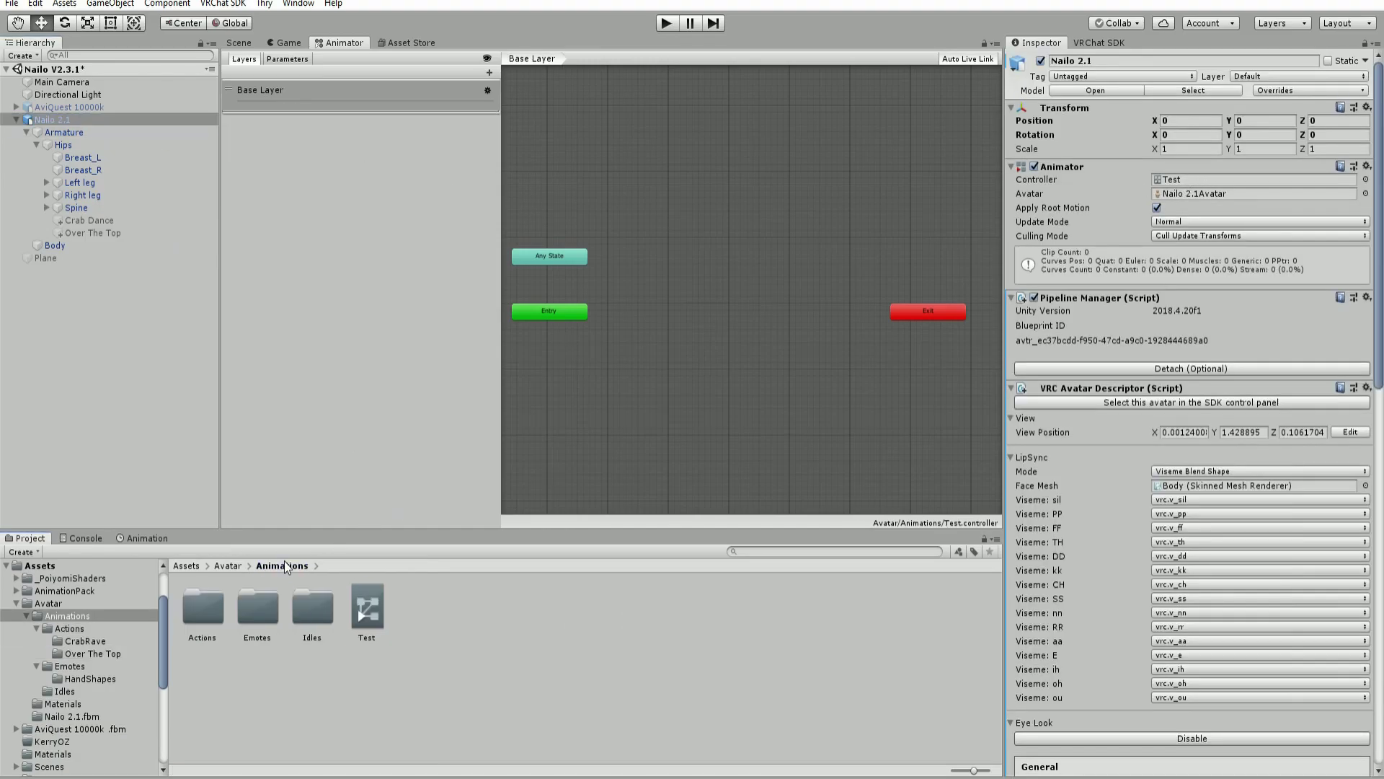
pyautogui.click(367, 611)
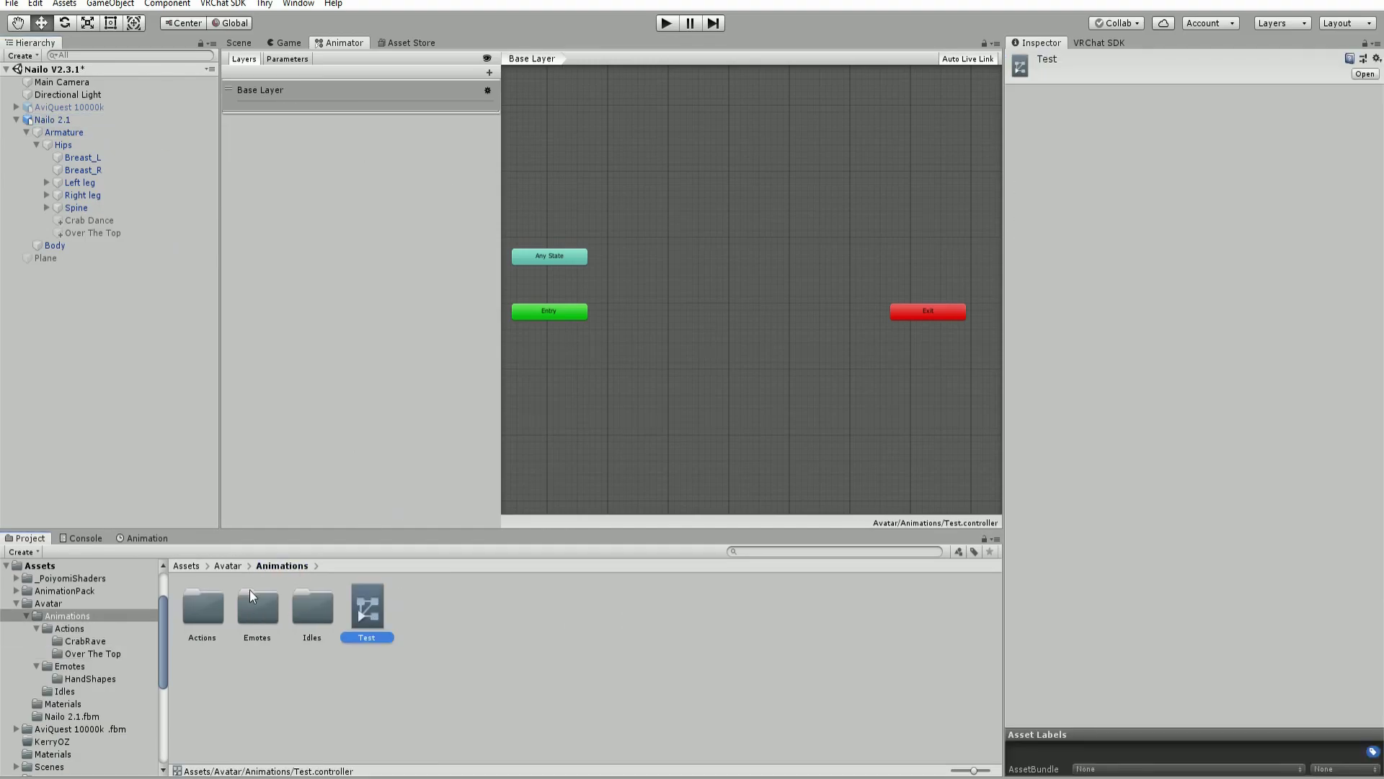
pyautogui.doubleClick(215, 602)
pyautogui.doubleClick(262, 606)
pyautogui.moveTo(207, 609); pyautogui.dragTo(728, 299)
# Add the Armature > Hips > Over The Top Is Active property to the On clip
pyautogui.click(150, 537)
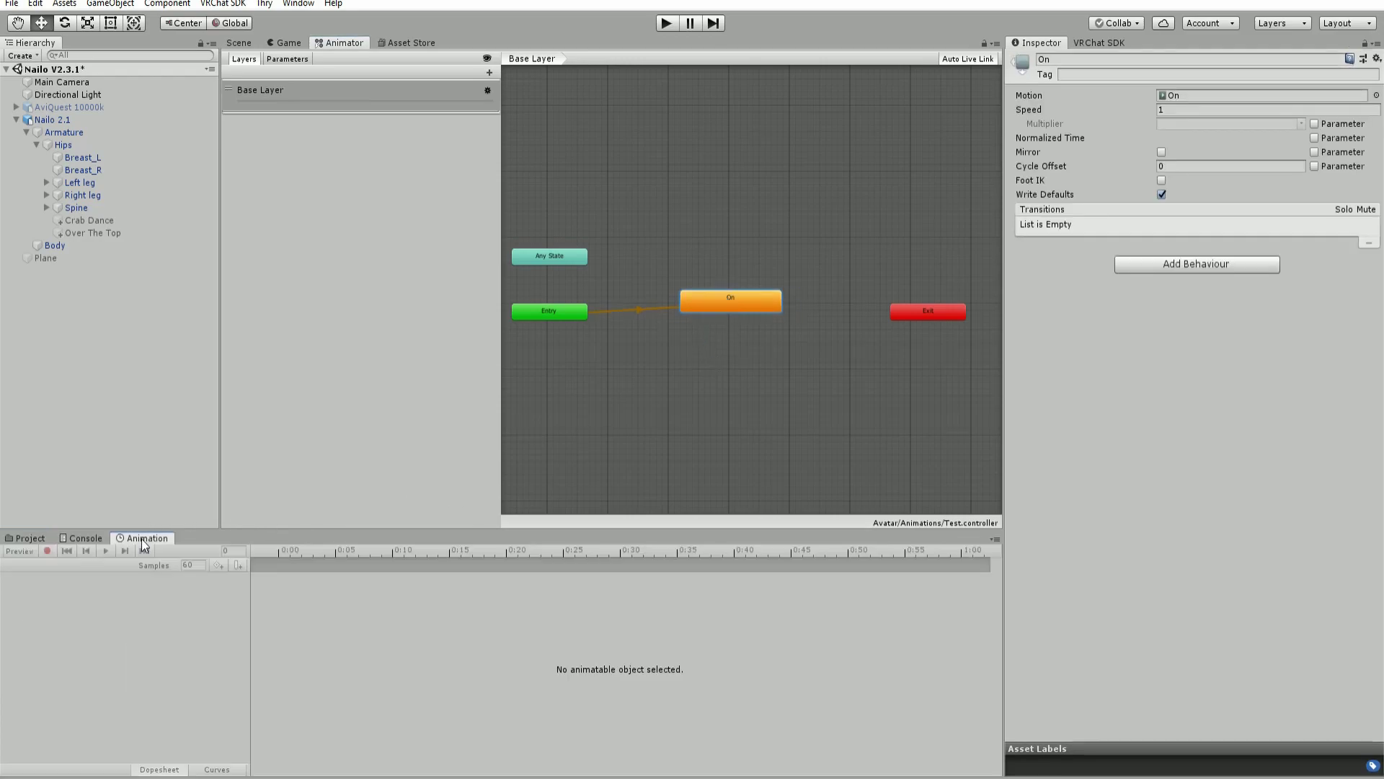
pyautogui.click(93, 121)
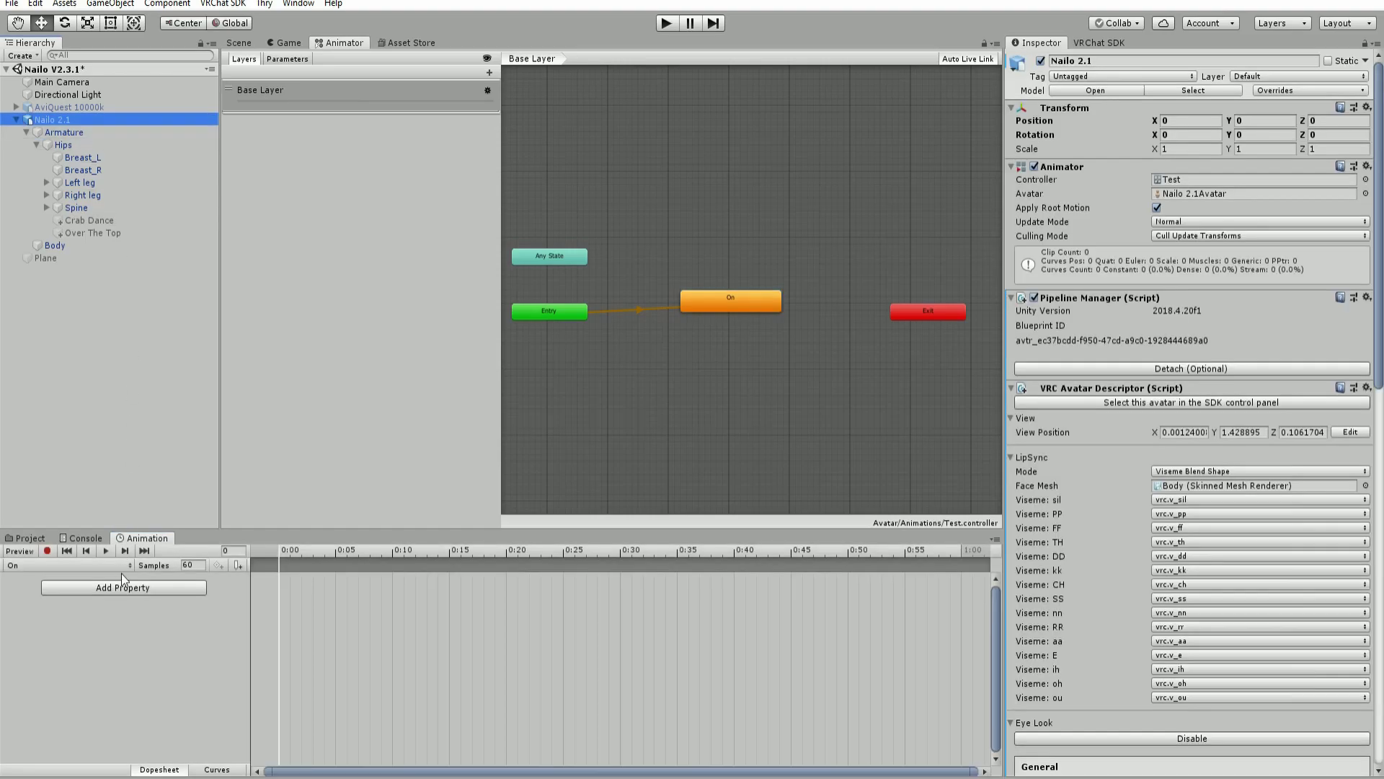
pyautogui.click(139, 588)
pyautogui.click(214, 638)
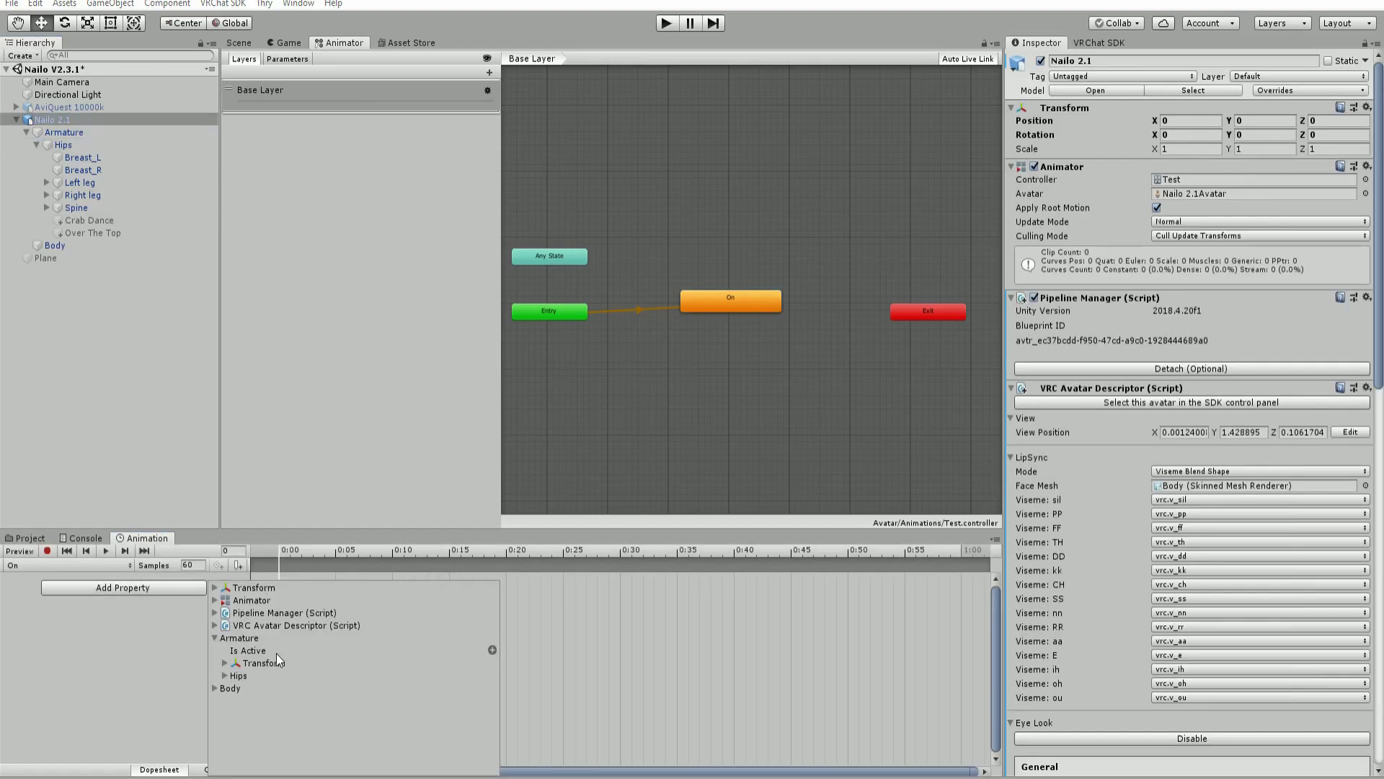
pyautogui.click(225, 676)
pyautogui.scroll(-1, 361, 669)
pyautogui.click(235, 756)
pyautogui.click(481, 731)
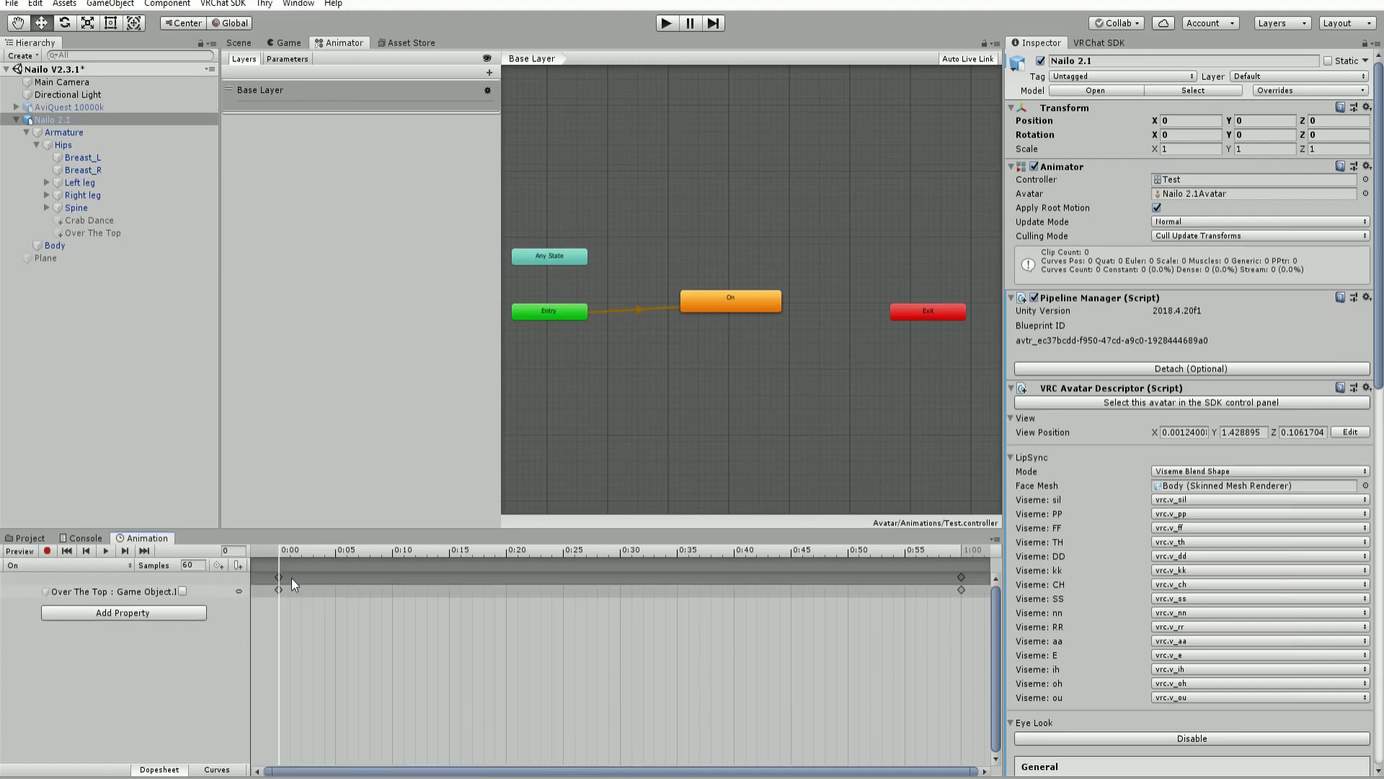
# Key Is Active at frame 1 and delete the keyframes at 1:00
pyautogui.scroll(1, 269, 578)
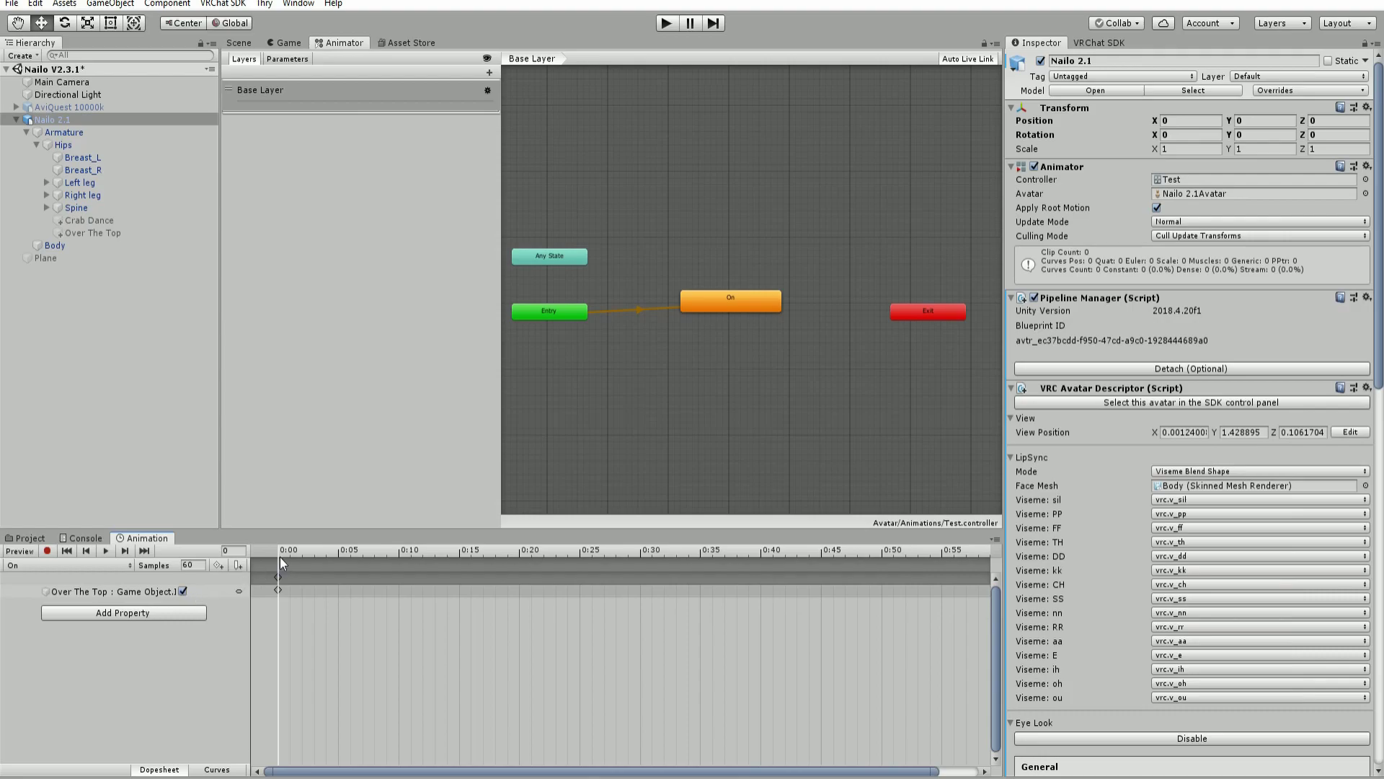
pyautogui.click(278, 577)
pyautogui.click(288, 553)
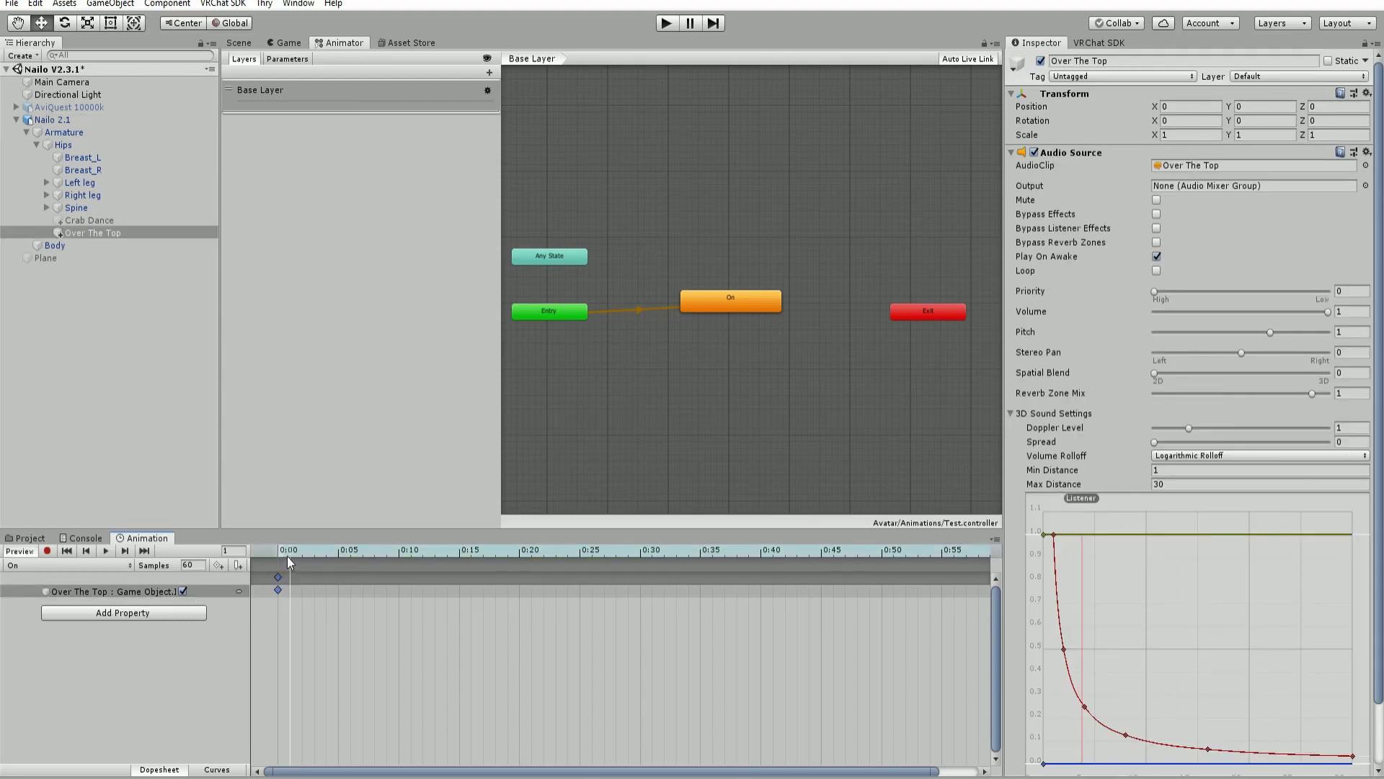
pyautogui.scroll(-3, 508, 688)
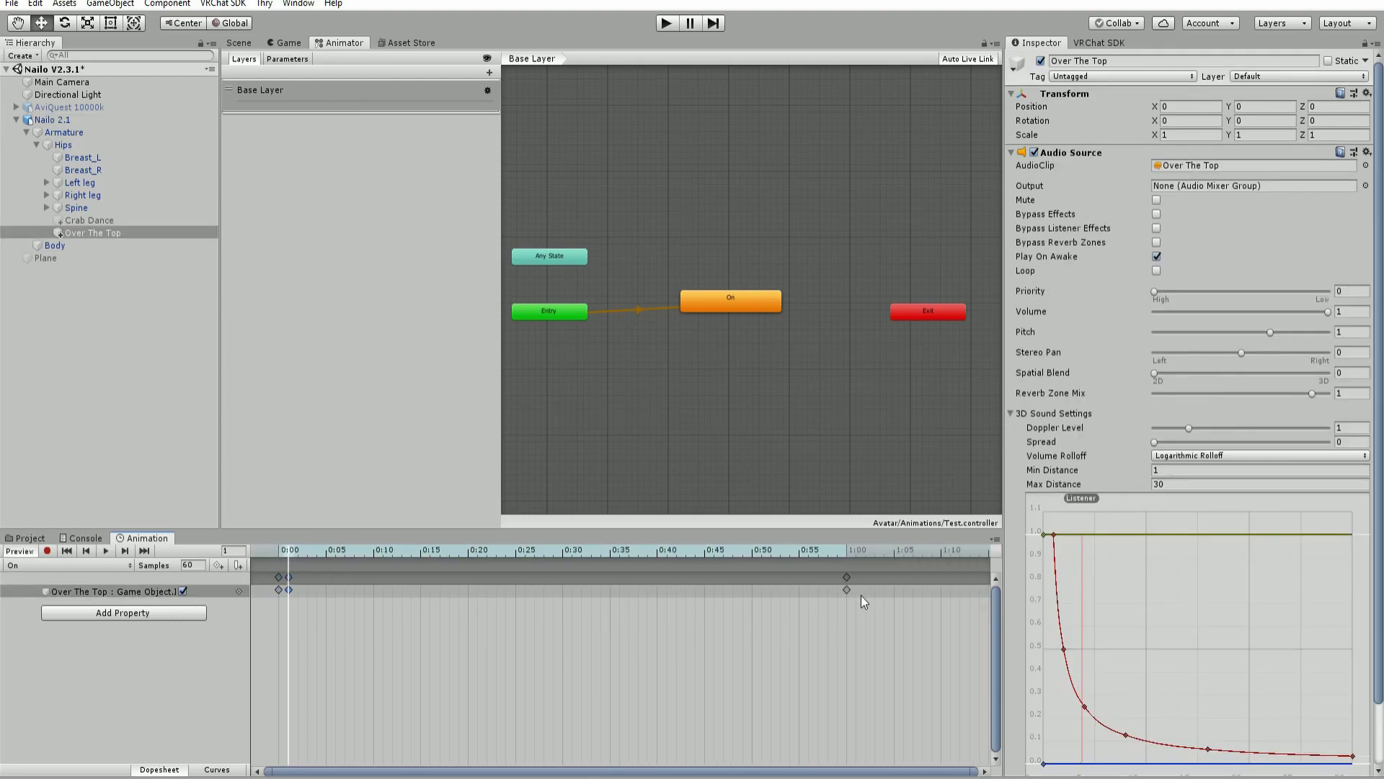
pyautogui.click(848, 577)
pyautogui.press('Delete')
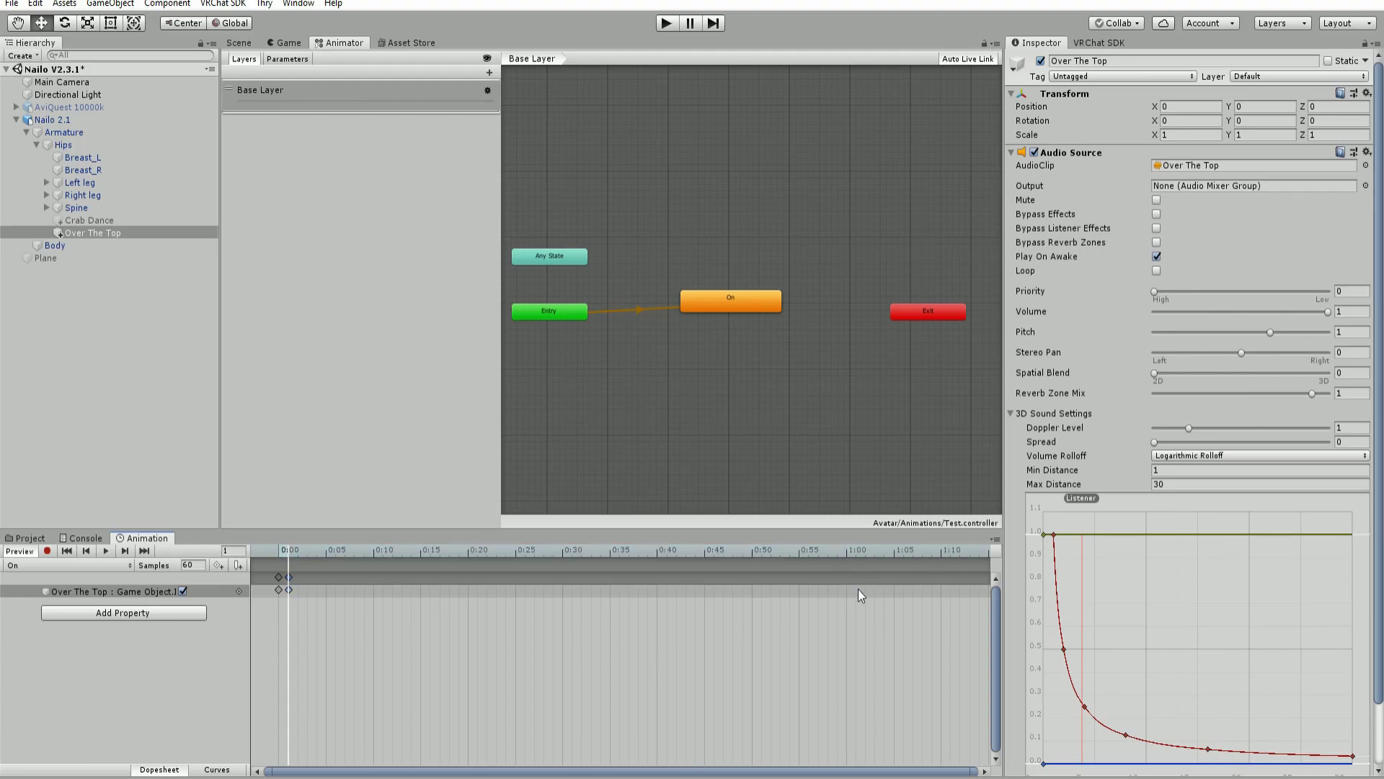
# Delete the On state, duplicate the On clip as 'Off', and add Off to the Base Layer
pyautogui.click(48, 538)
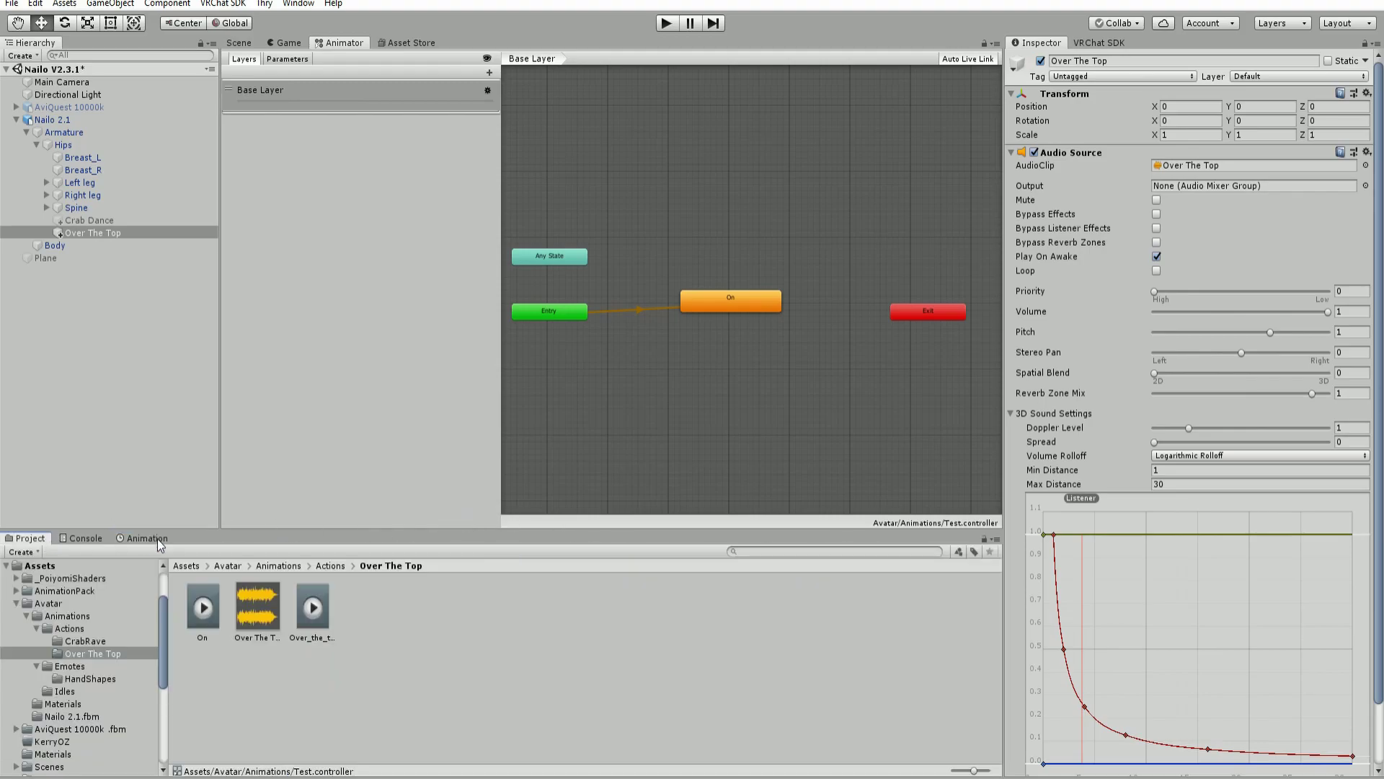
pyautogui.click(748, 307)
pyautogui.press('Delete')
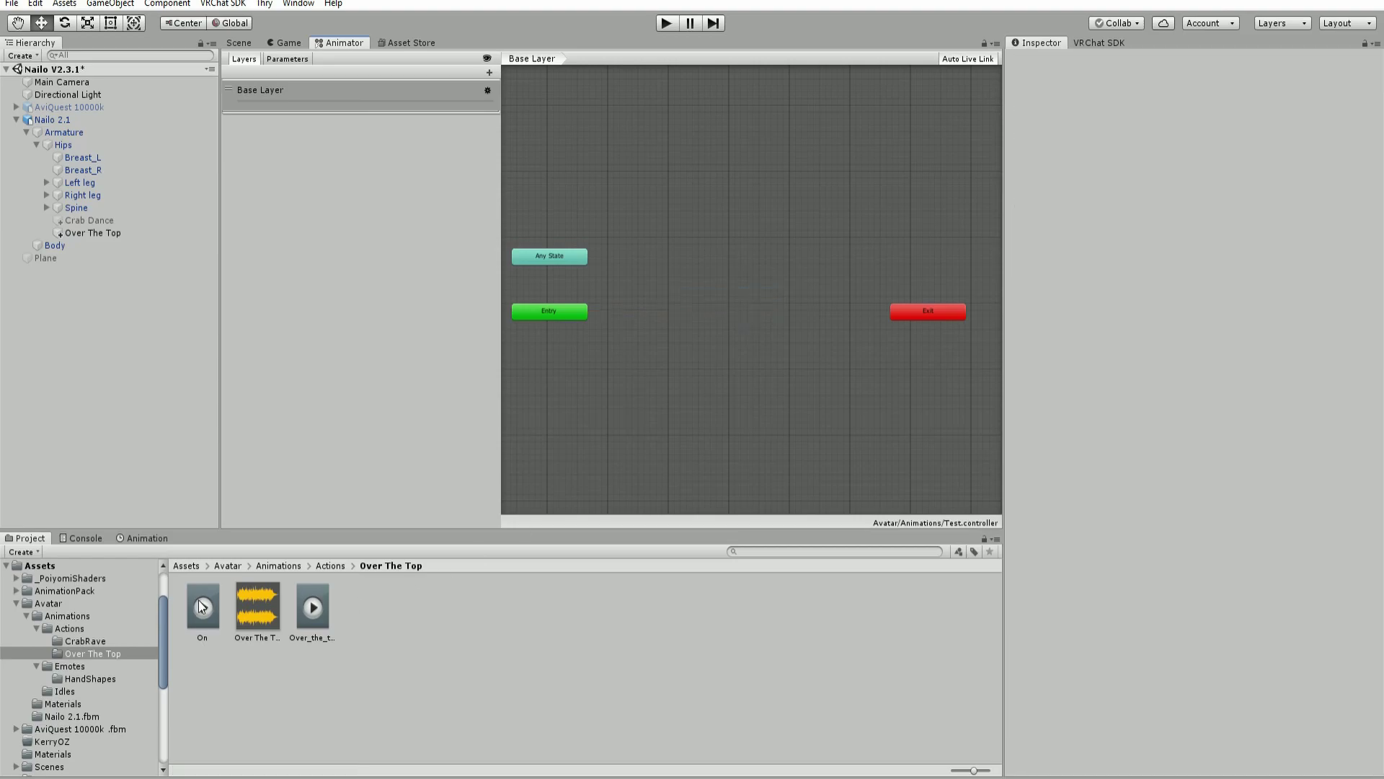
pyautogui.click(202, 608)
pyautogui.hotkey('ctrl', 'd')
pyautogui.rightClick(257, 610)
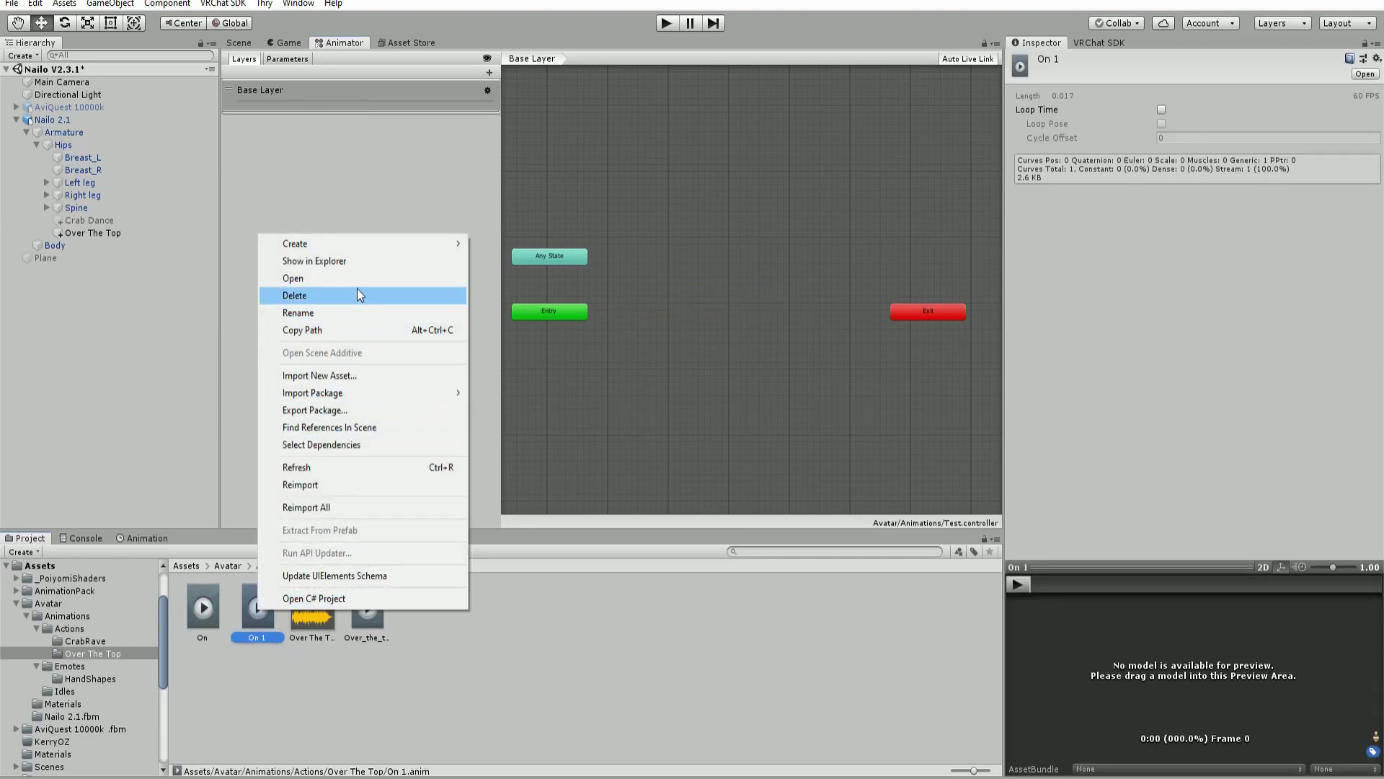
pyautogui.click(336, 312)
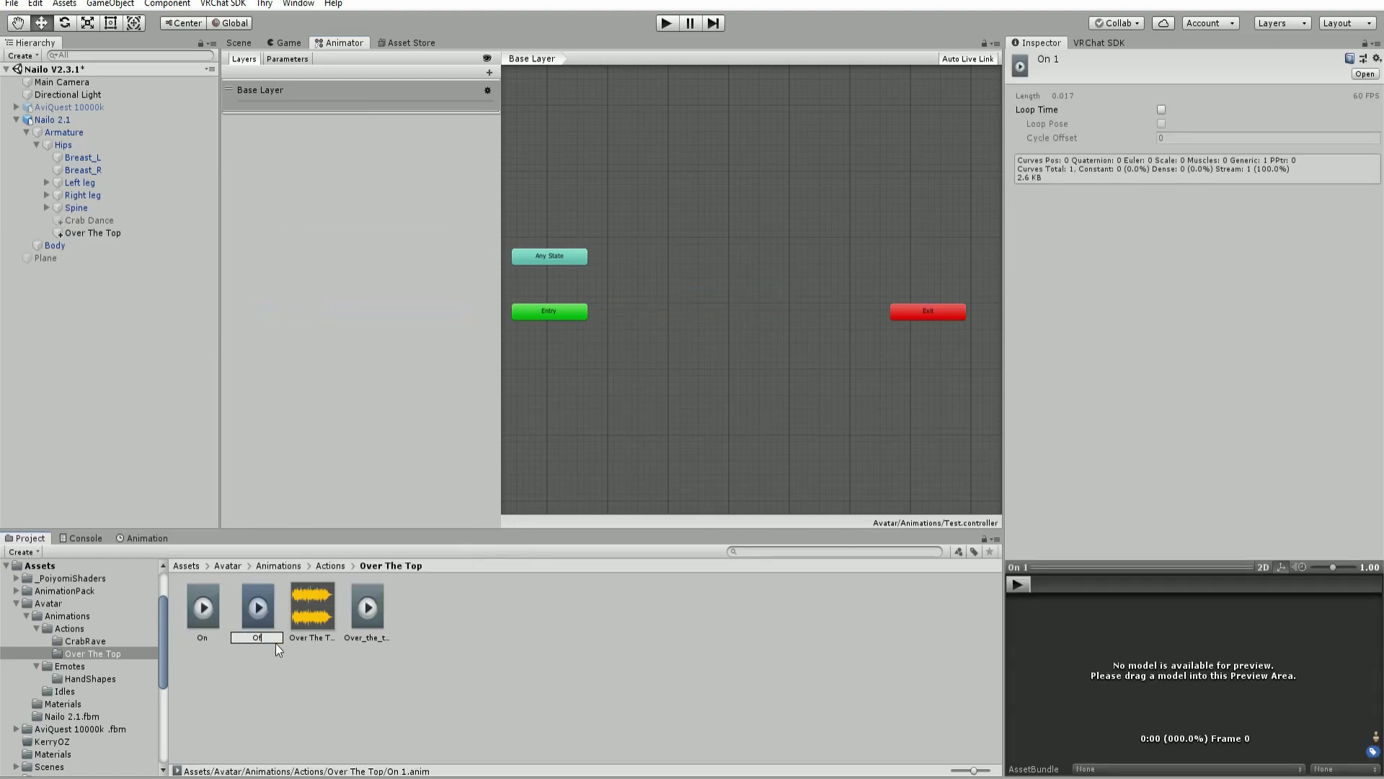
pyautogui.press('Return')
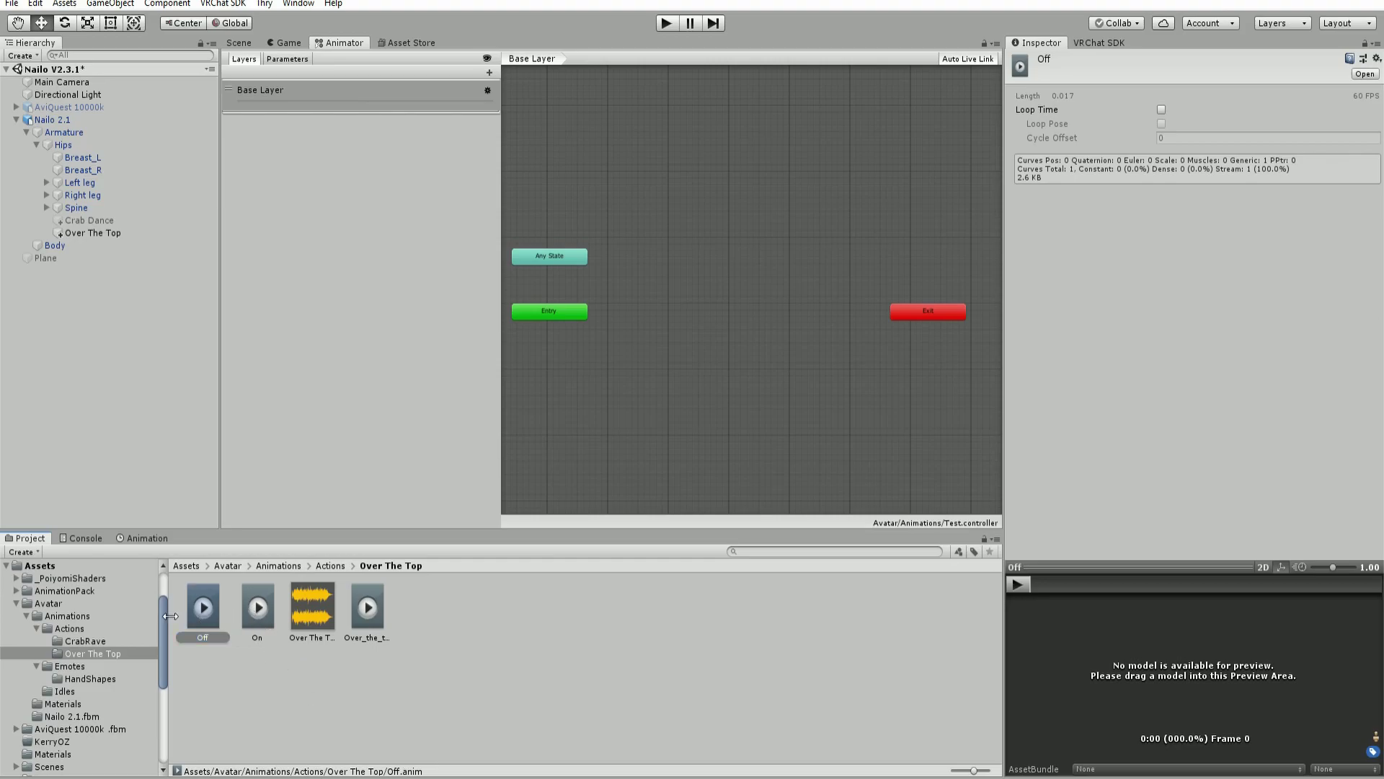
pyautogui.moveTo(328, 566); pyautogui.dragTo(712, 327)
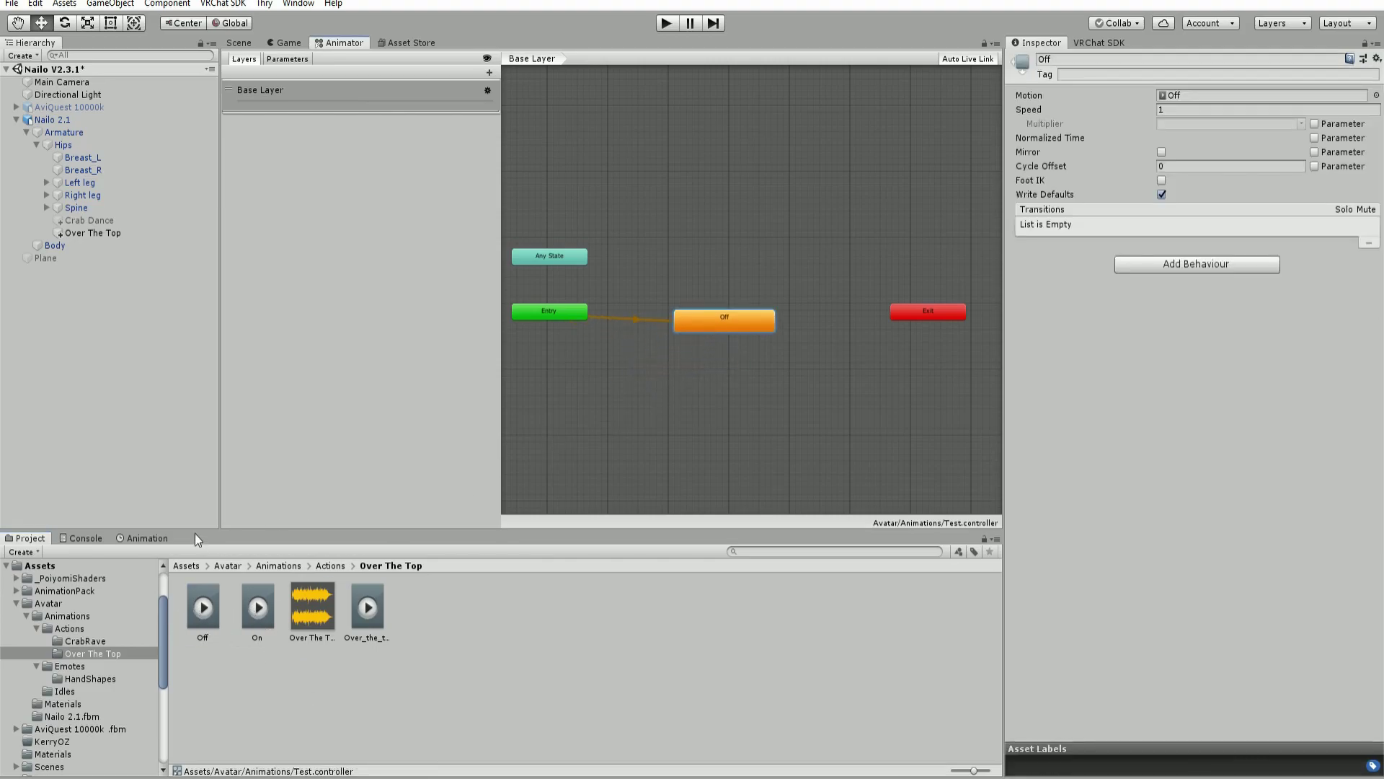
# Untick Over The Top's Is Active at frame 0 in the Off clip, then delete the Off state
pyautogui.click(148, 538)
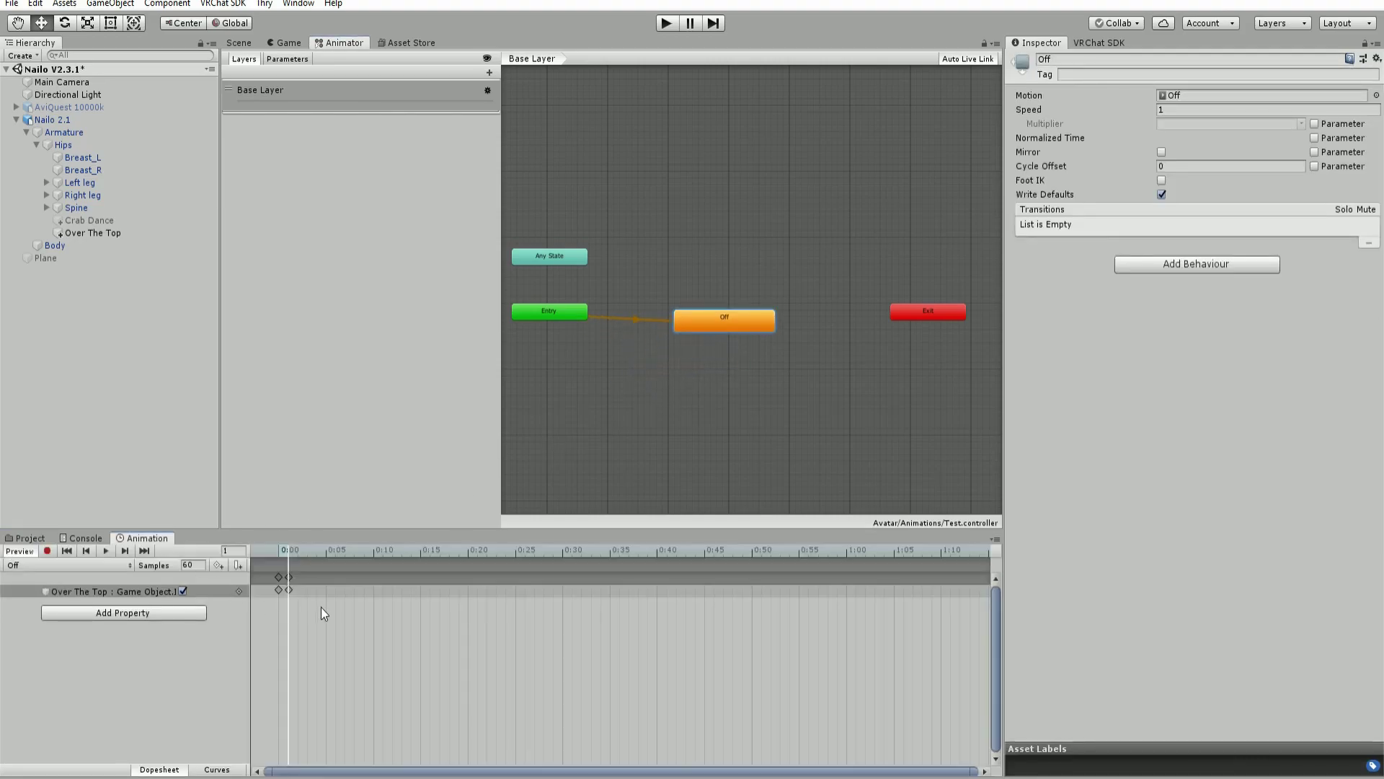
pyautogui.click(291, 584)
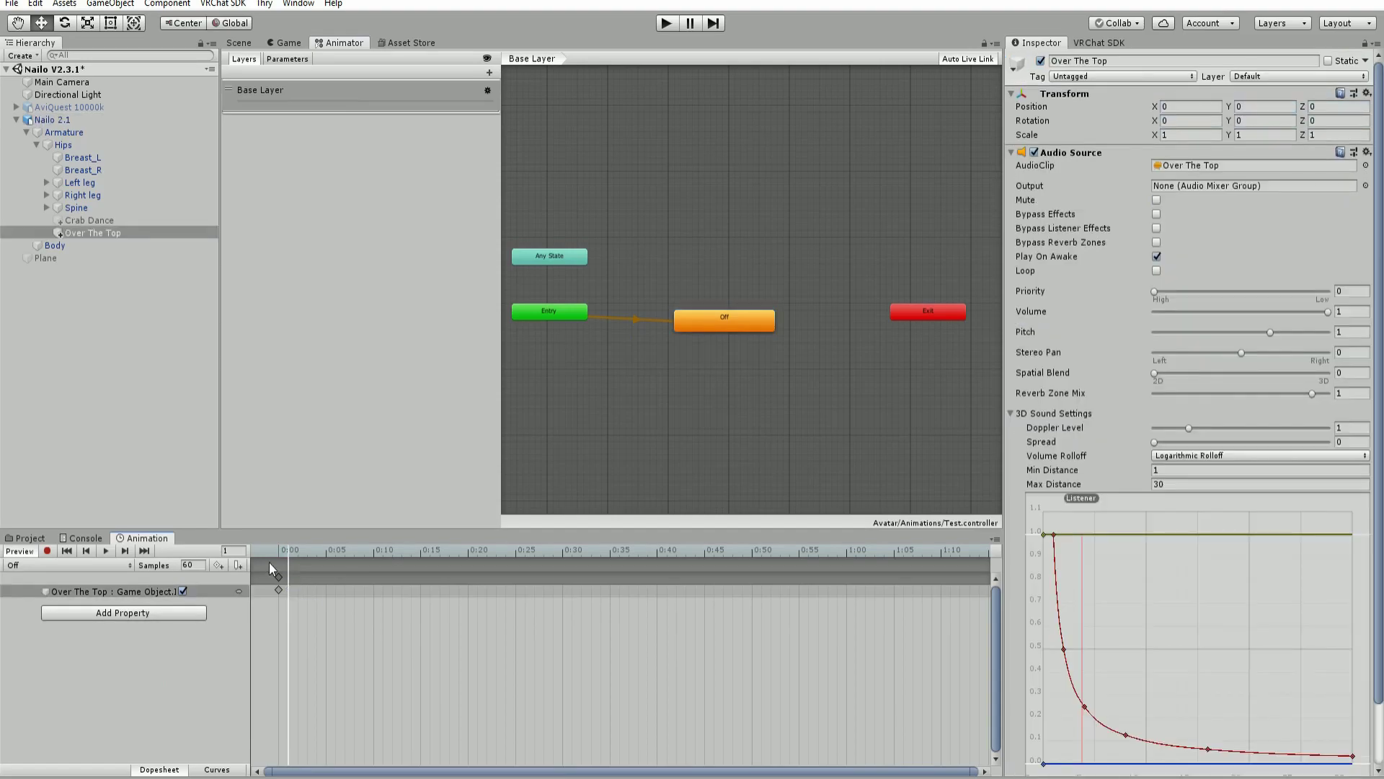
pyautogui.click(278, 552)
pyautogui.click(183, 591)
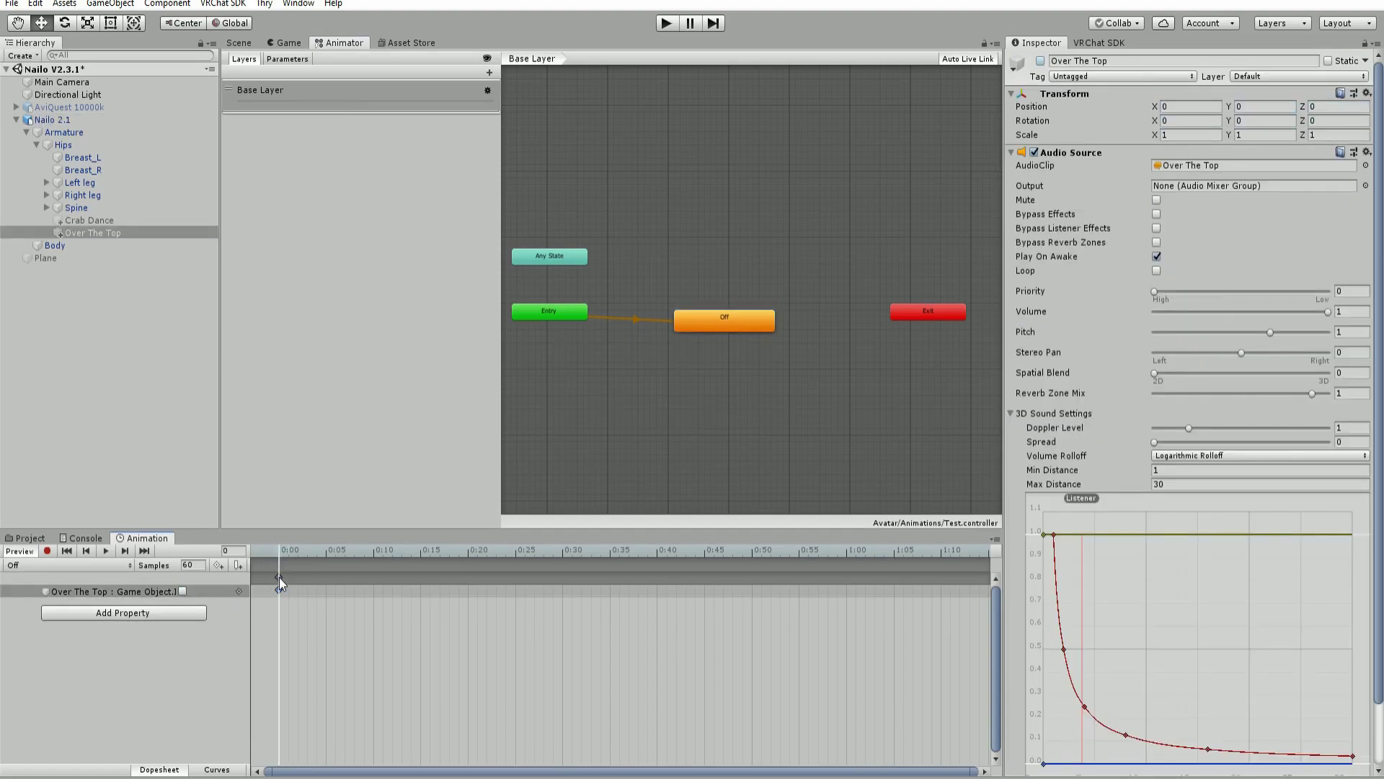
pyautogui.click(288, 556)
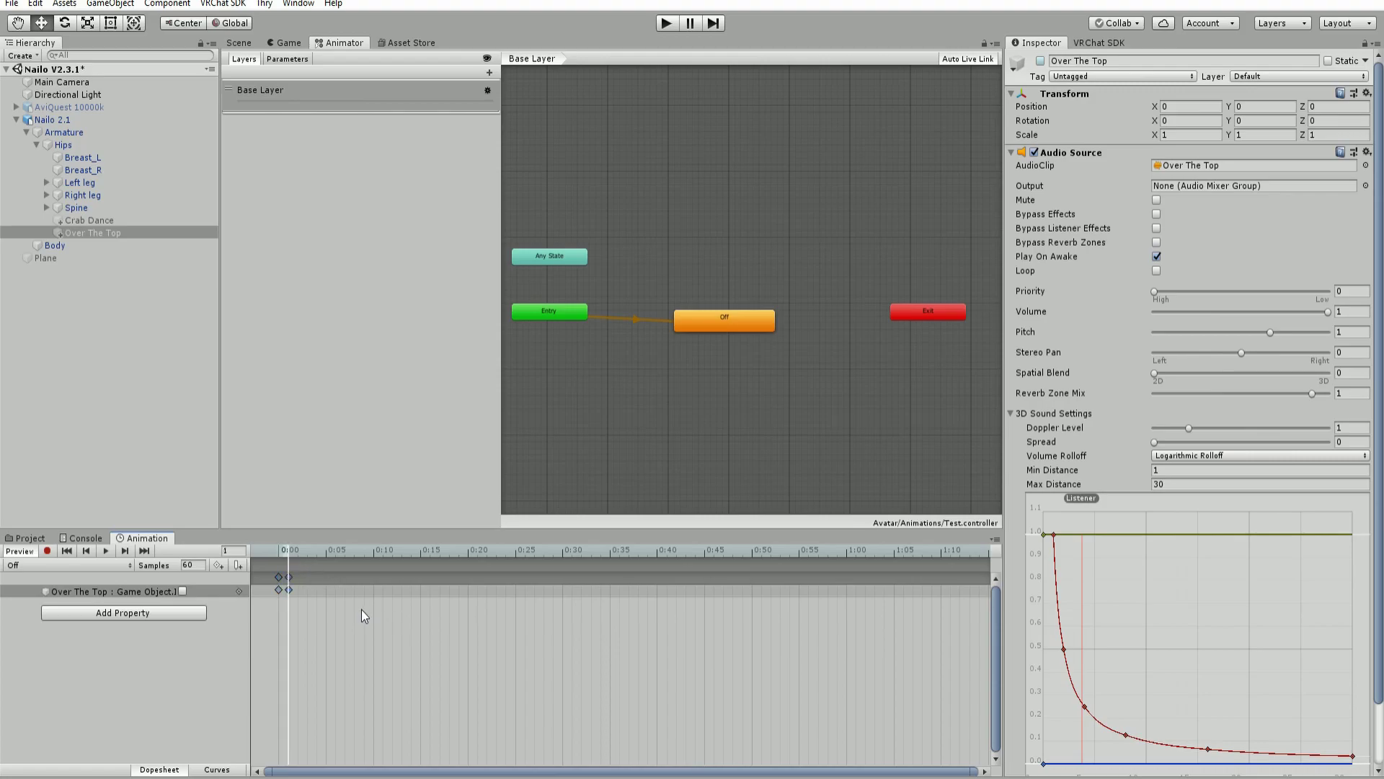
pyautogui.click(749, 335)
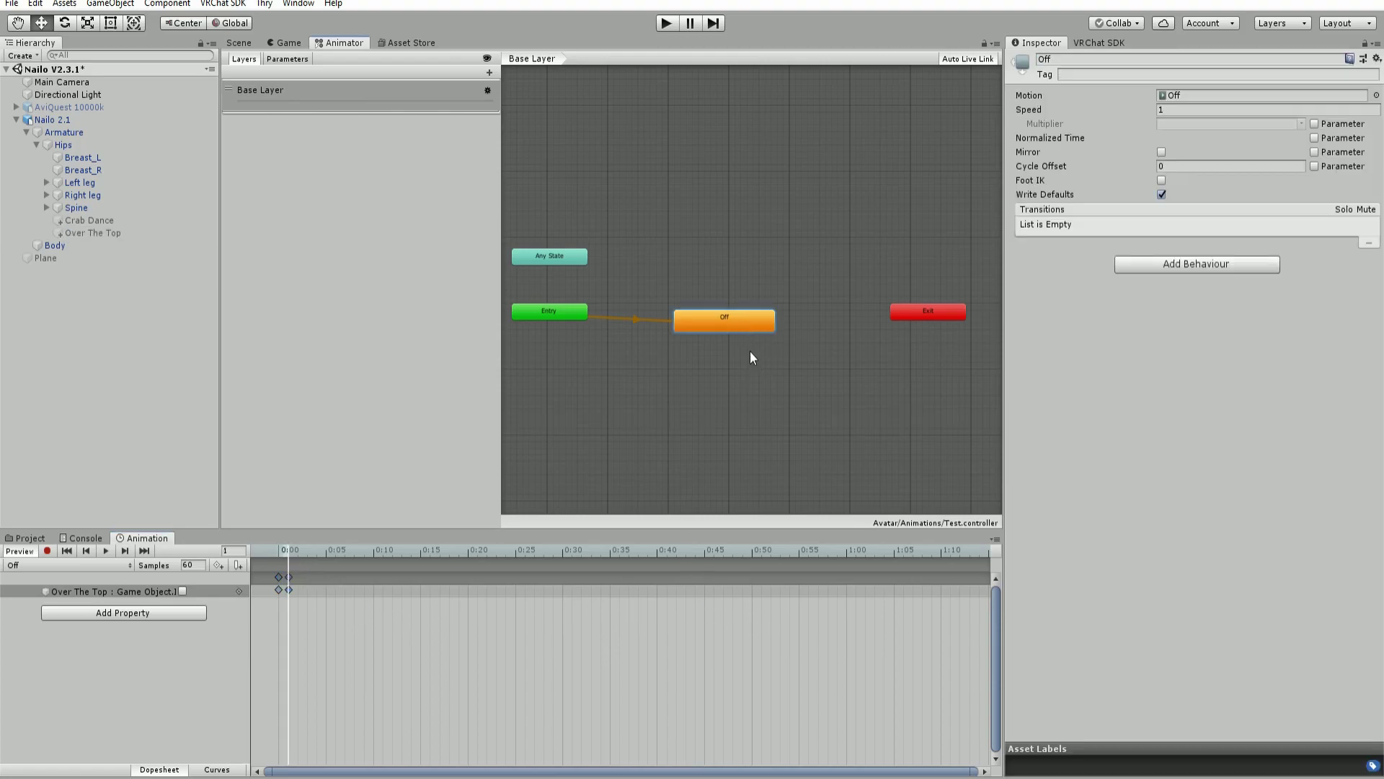
pyautogui.press('Delete')
pyautogui.click(26, 538)
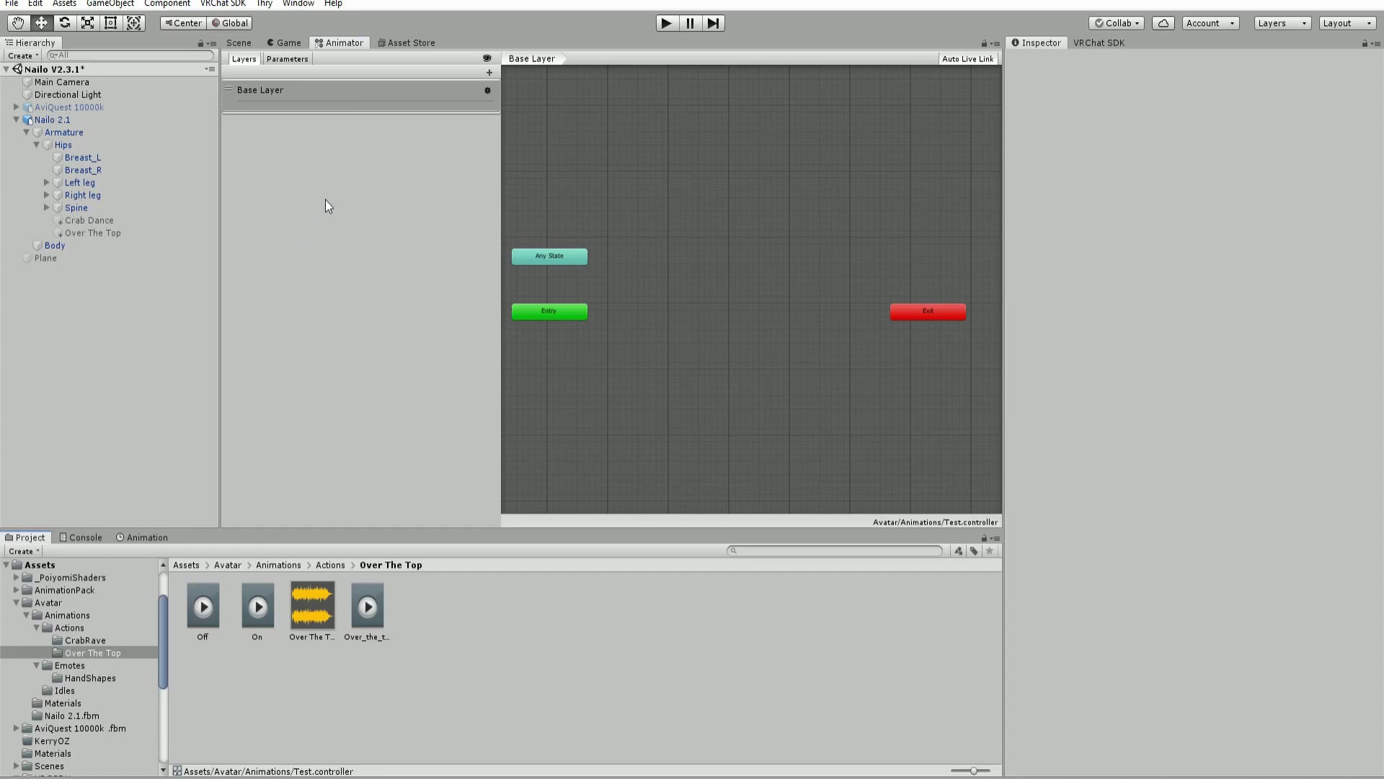
# In the Emotes FX controller, add an 'Over The Top' layer and set its Weight to 1
pyautogui.click(295, 565)
pyautogui.doubleClick(261, 599)
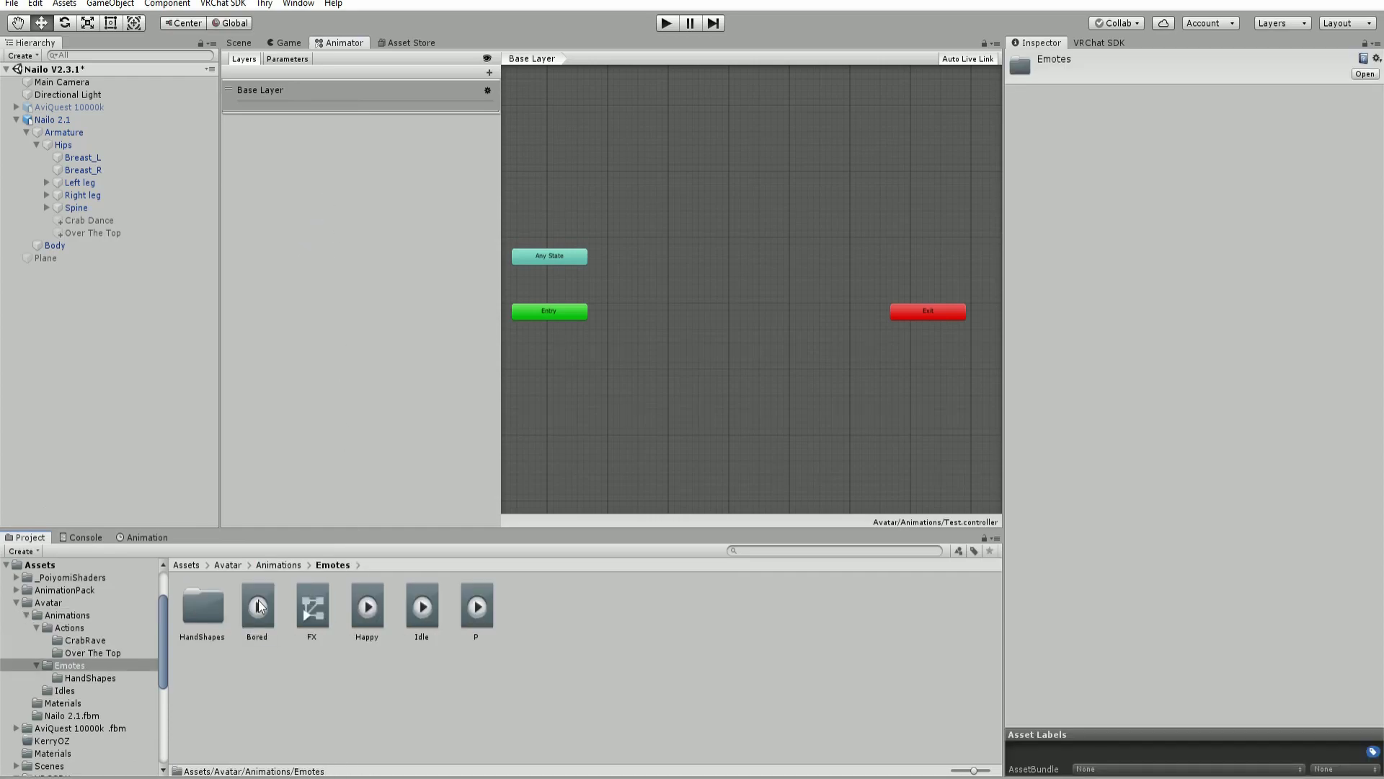
pyautogui.click(314, 610)
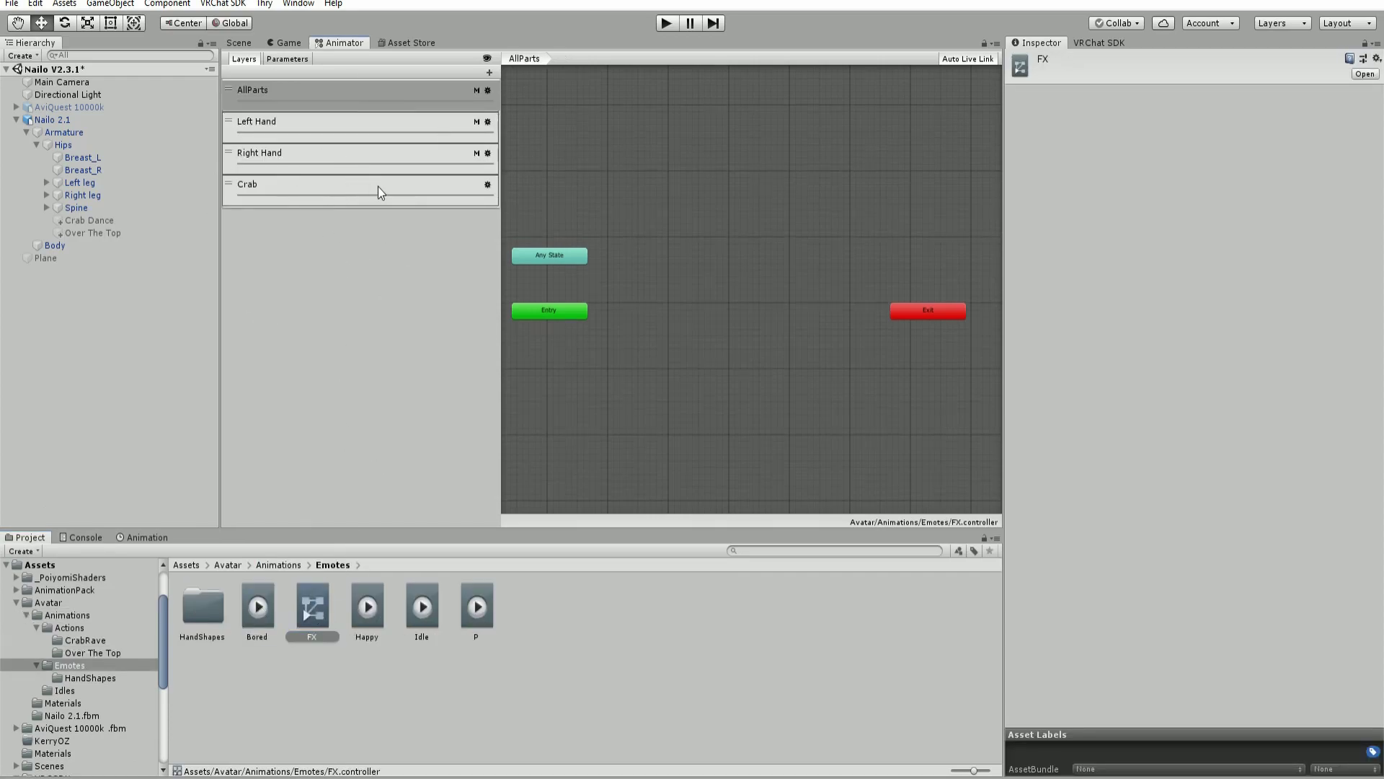
pyautogui.click(489, 73)
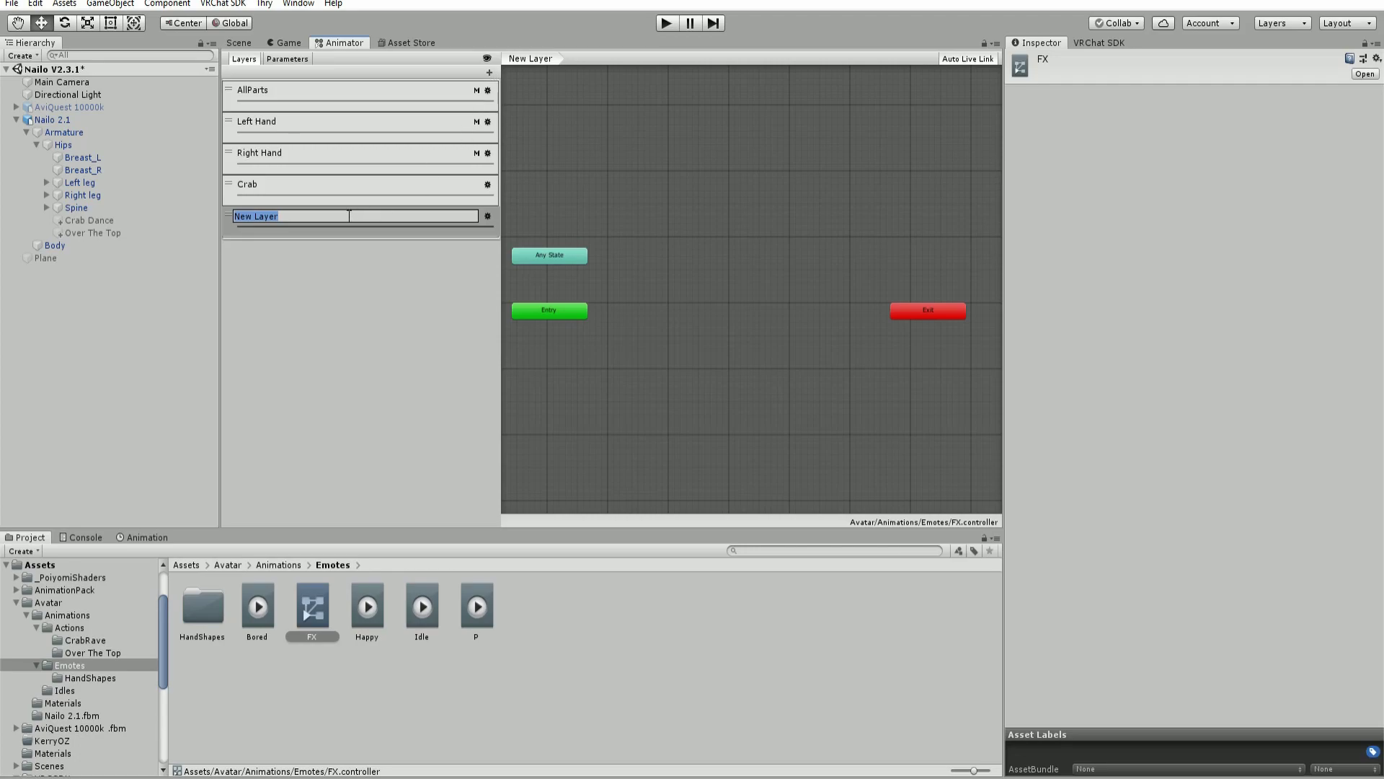
pyautogui.write('Over The Top')
pyautogui.press('Return')
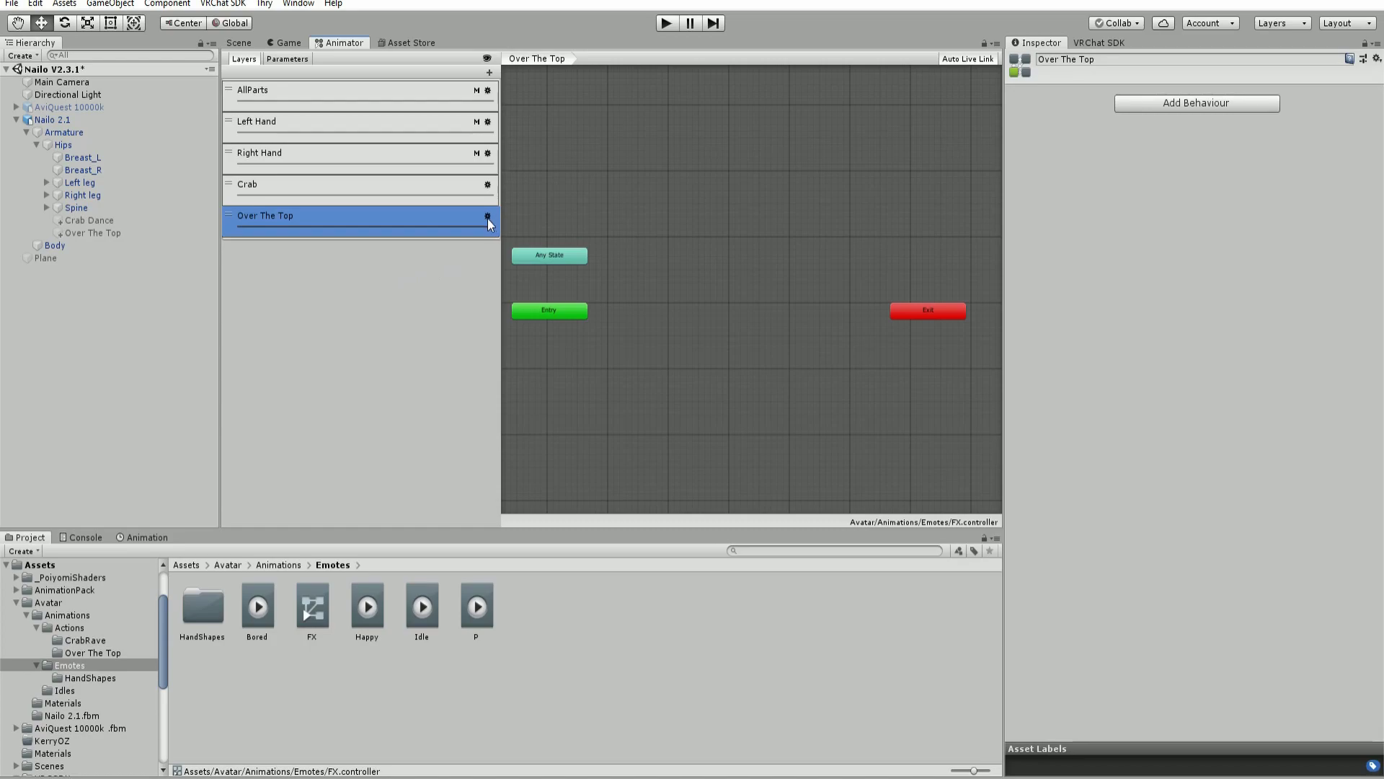
pyautogui.click(488, 217)
pyautogui.click(664, 217)
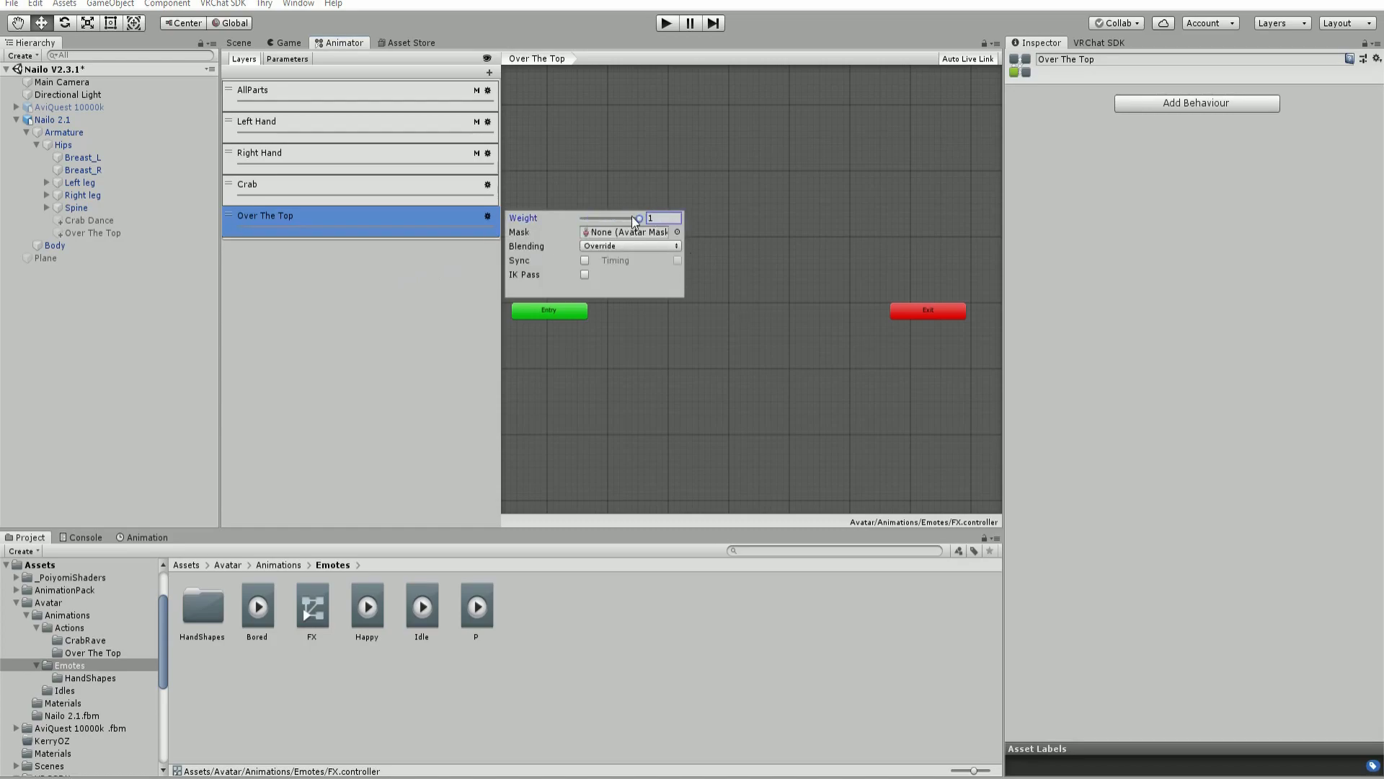
pyautogui.click(724, 224)
pyautogui.click(277, 565)
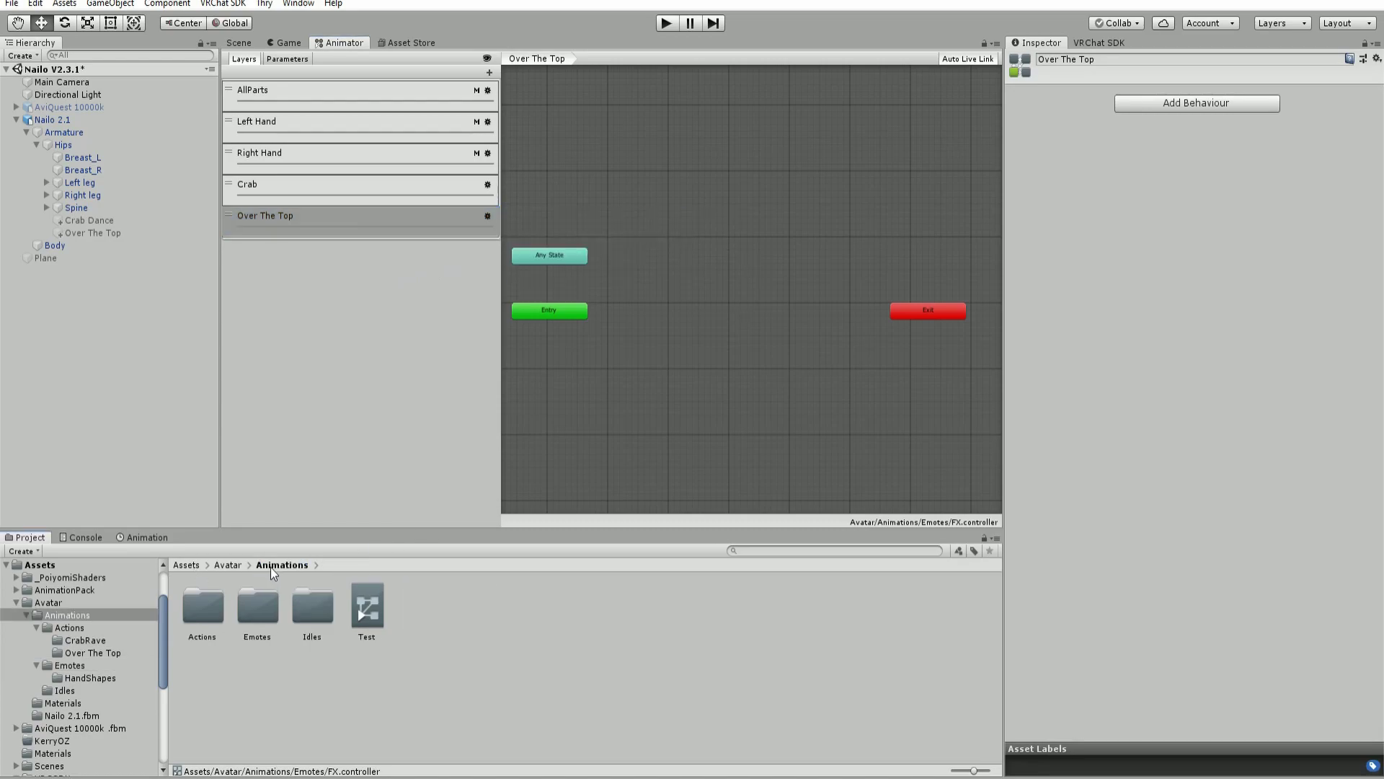
# Add the Off clip as the default state and the On clip below it in the graph
pyautogui.doubleClick(210, 603)
pyautogui.doubleClick(262, 612)
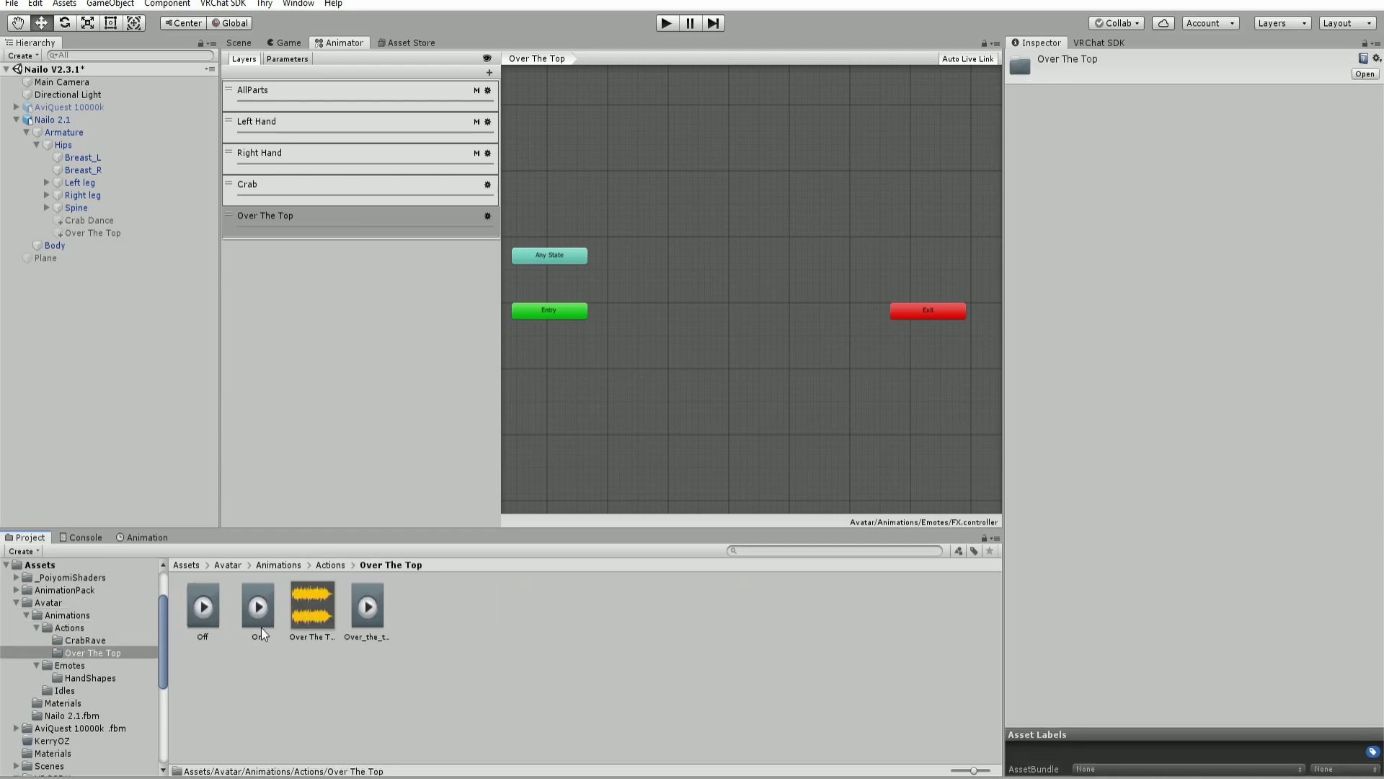
pyautogui.moveTo(219, 616); pyautogui.dragTo(654, 324)
pyautogui.moveTo(698, 398); pyautogui.dragTo(718, 387)
pyautogui.moveTo(704, 331); pyautogui.dragTo(732, 303)
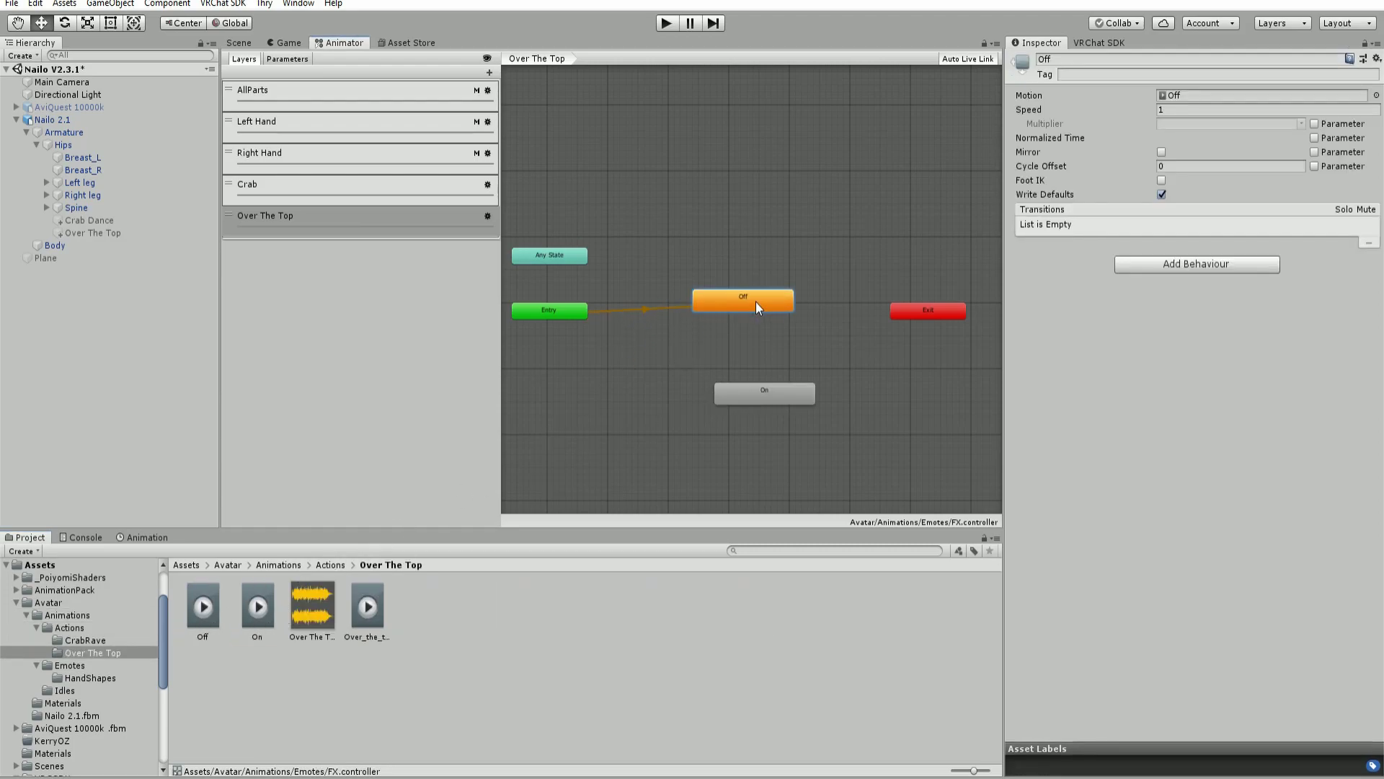
pyautogui.moveTo(754, 400); pyautogui.dragTo(721, 357)
# Create transitions from Off to On and from On back to Off
pyautogui.rightClick(720, 308)
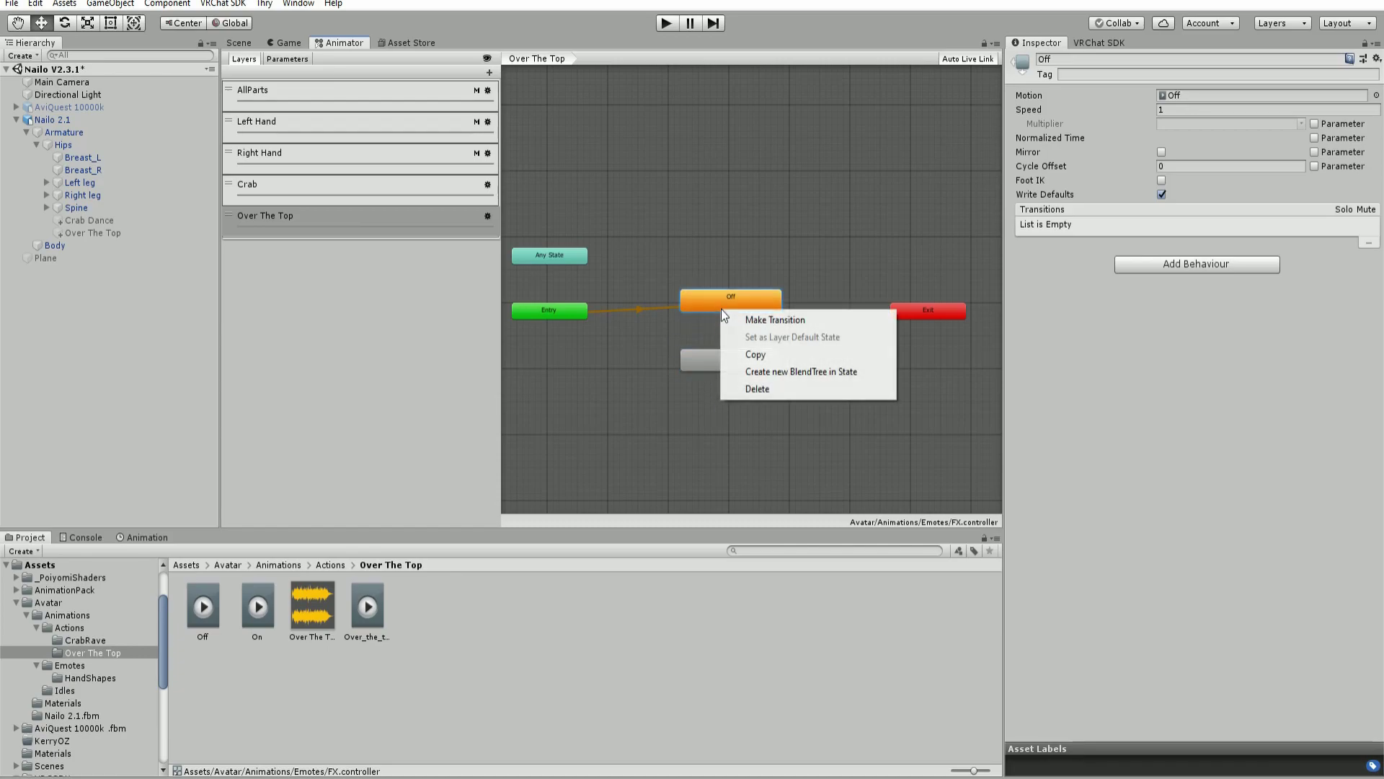
pyautogui.click(742, 314)
pyautogui.click(741, 357)
pyautogui.rightClick(741, 358)
pyautogui.click(771, 366)
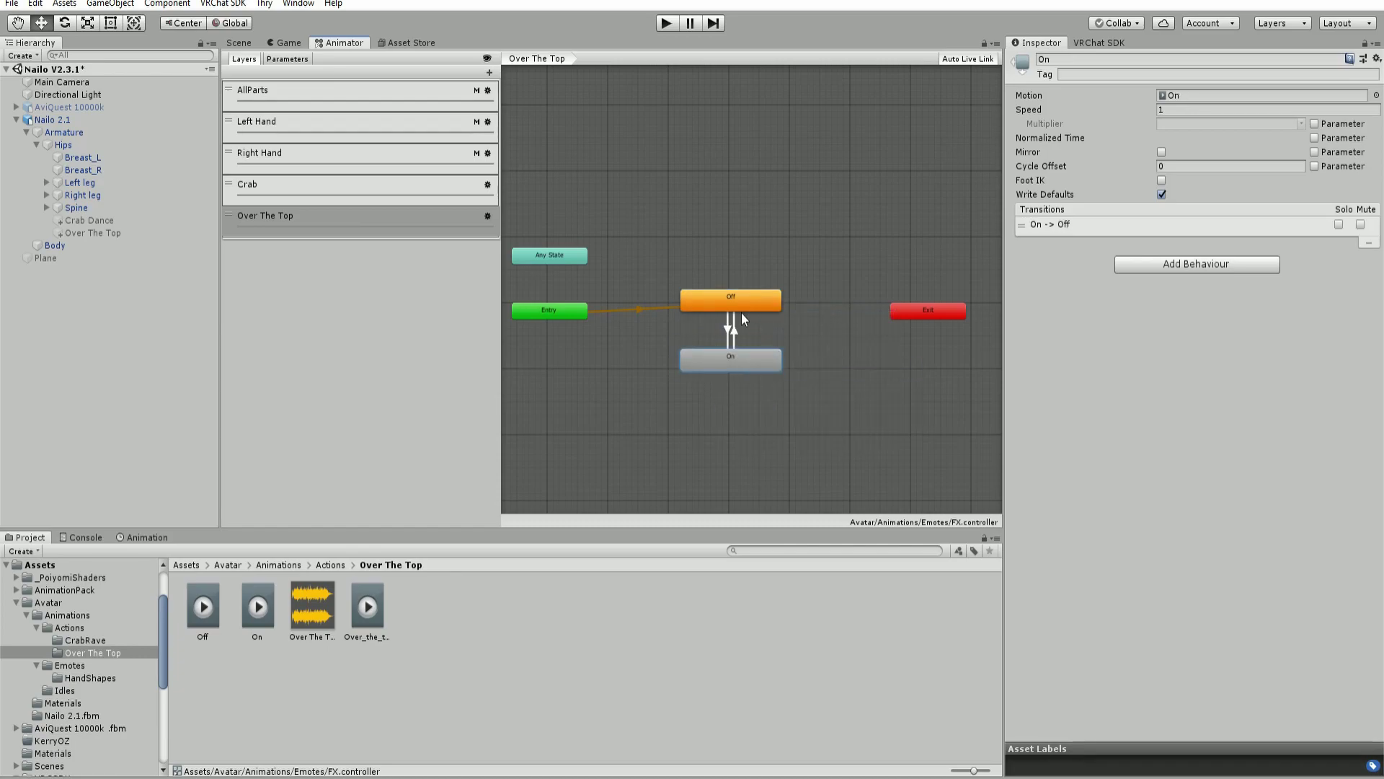
pyautogui.click(724, 297)
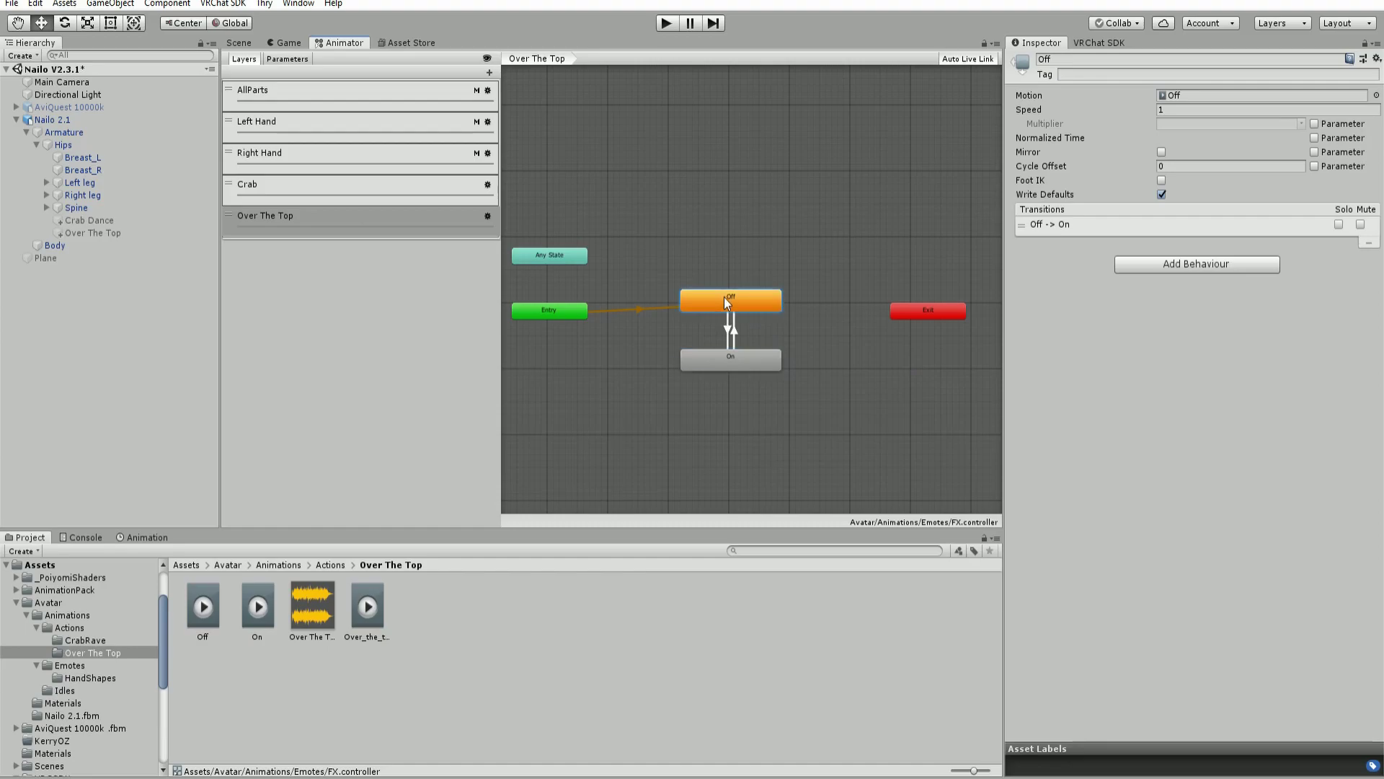
pyautogui.click(684, 360)
pyautogui.click(728, 324)
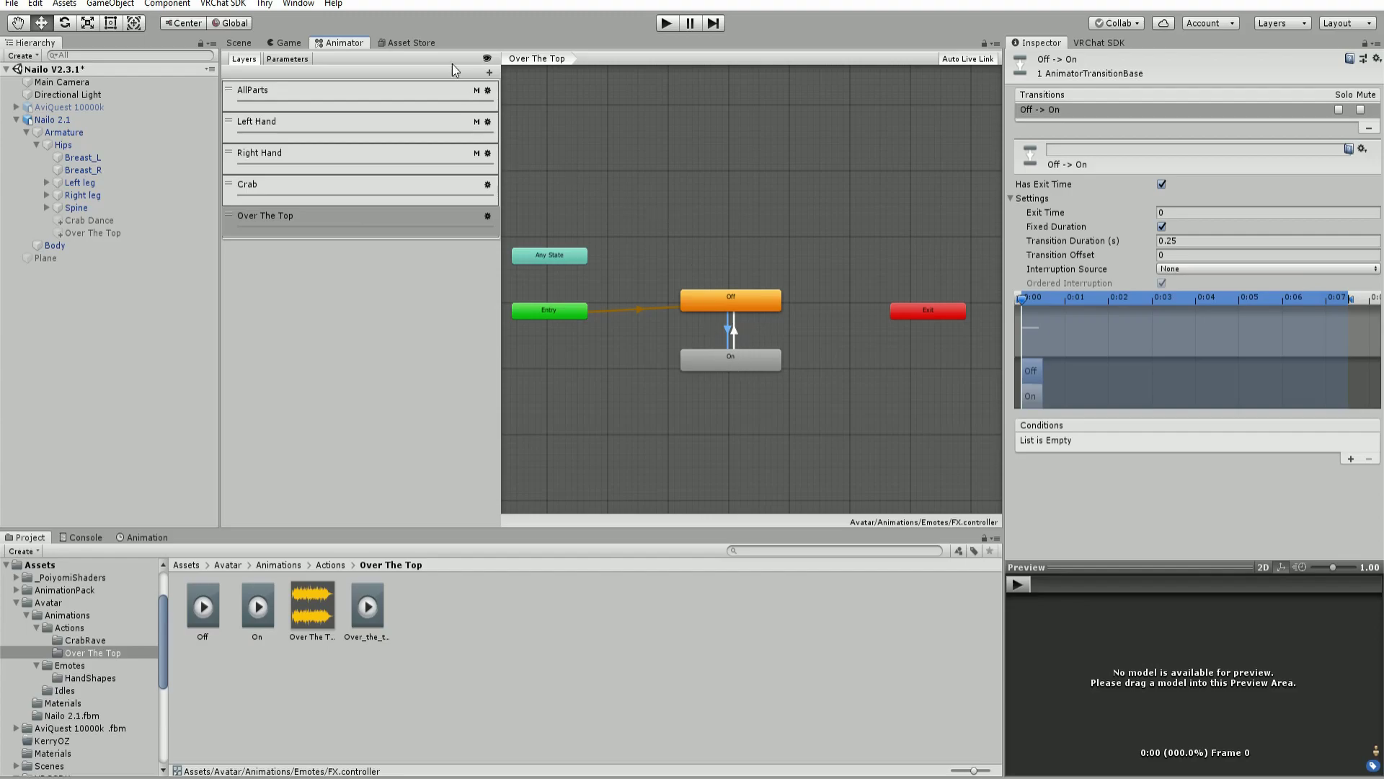
# Give the Off-to-On transition the condition VRCEmote Equals 5
pyautogui.click(1351, 459)
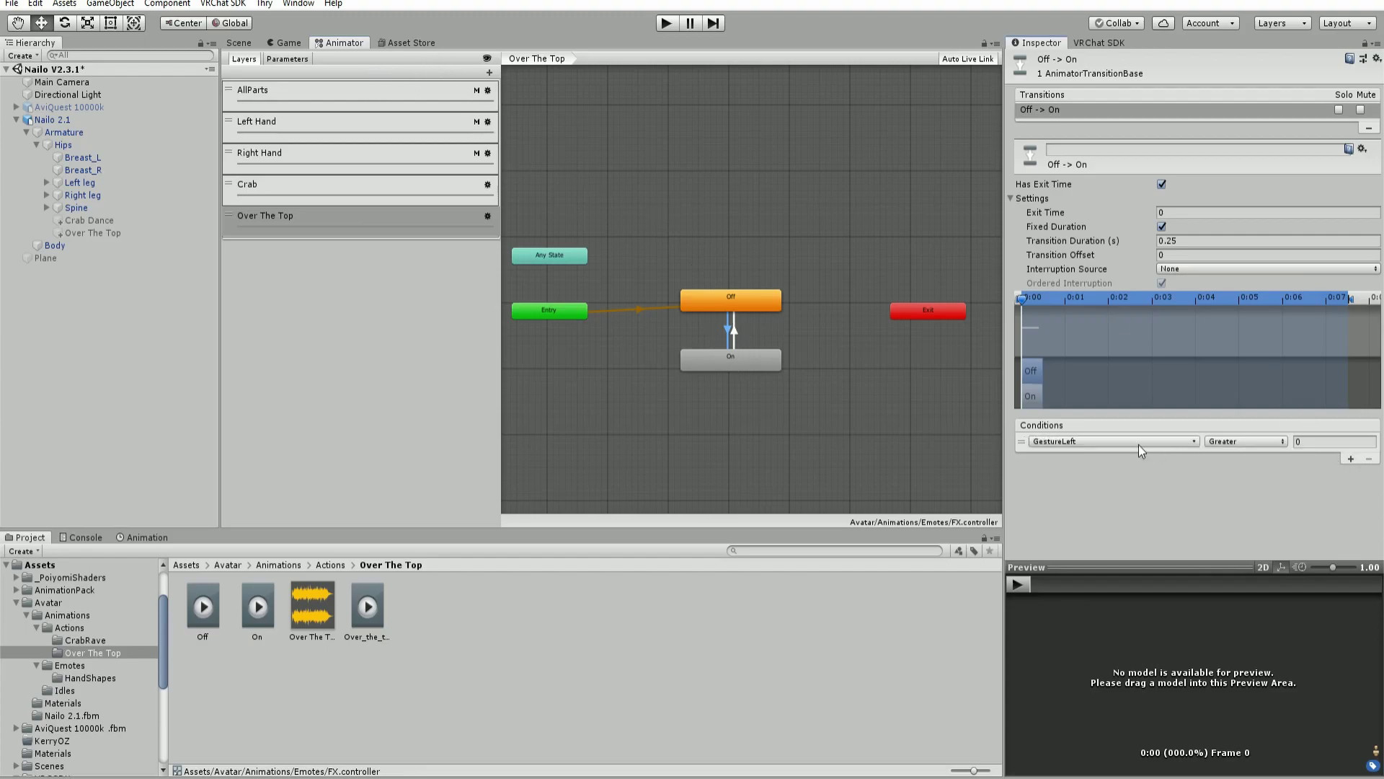
pyautogui.click(1154, 442)
pyautogui.click(1080, 518)
pyautogui.click(1270, 443)
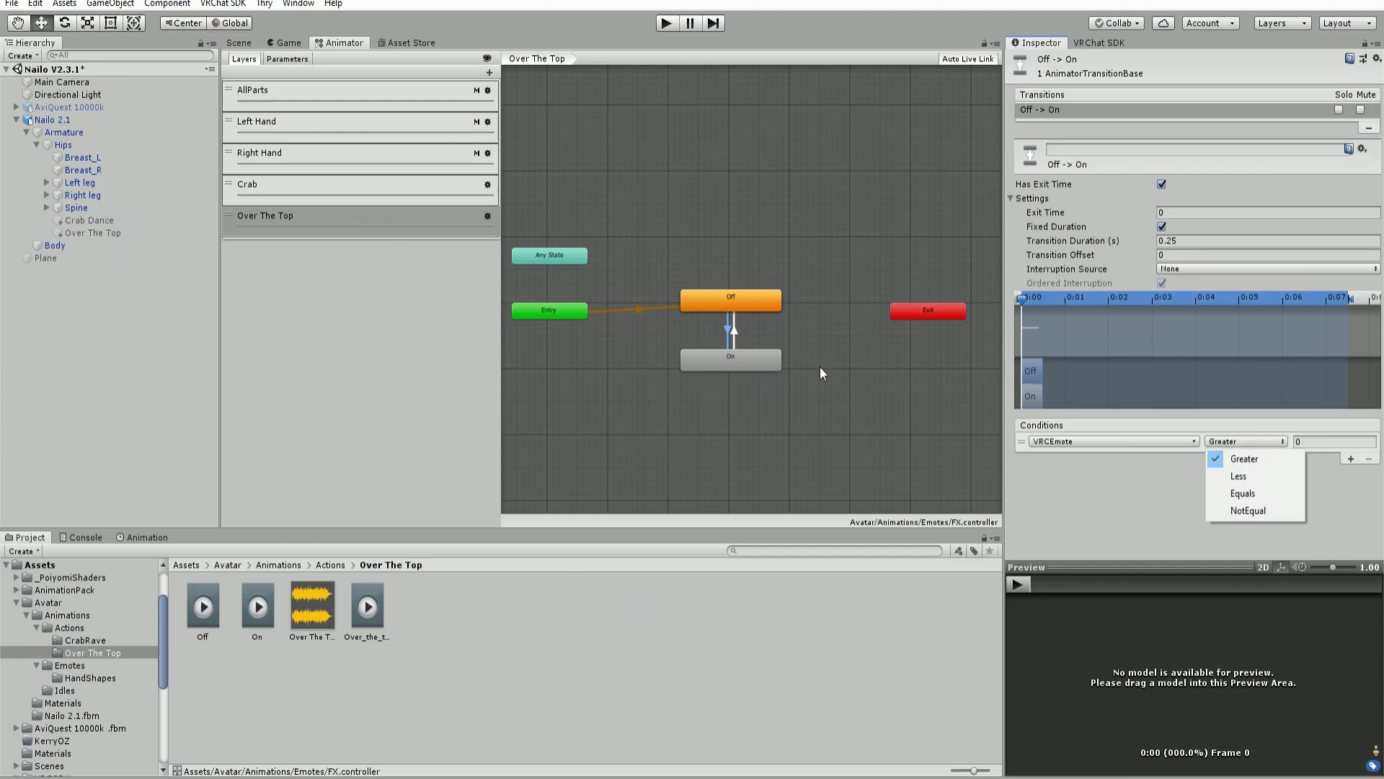
pyautogui.click(1271, 497)
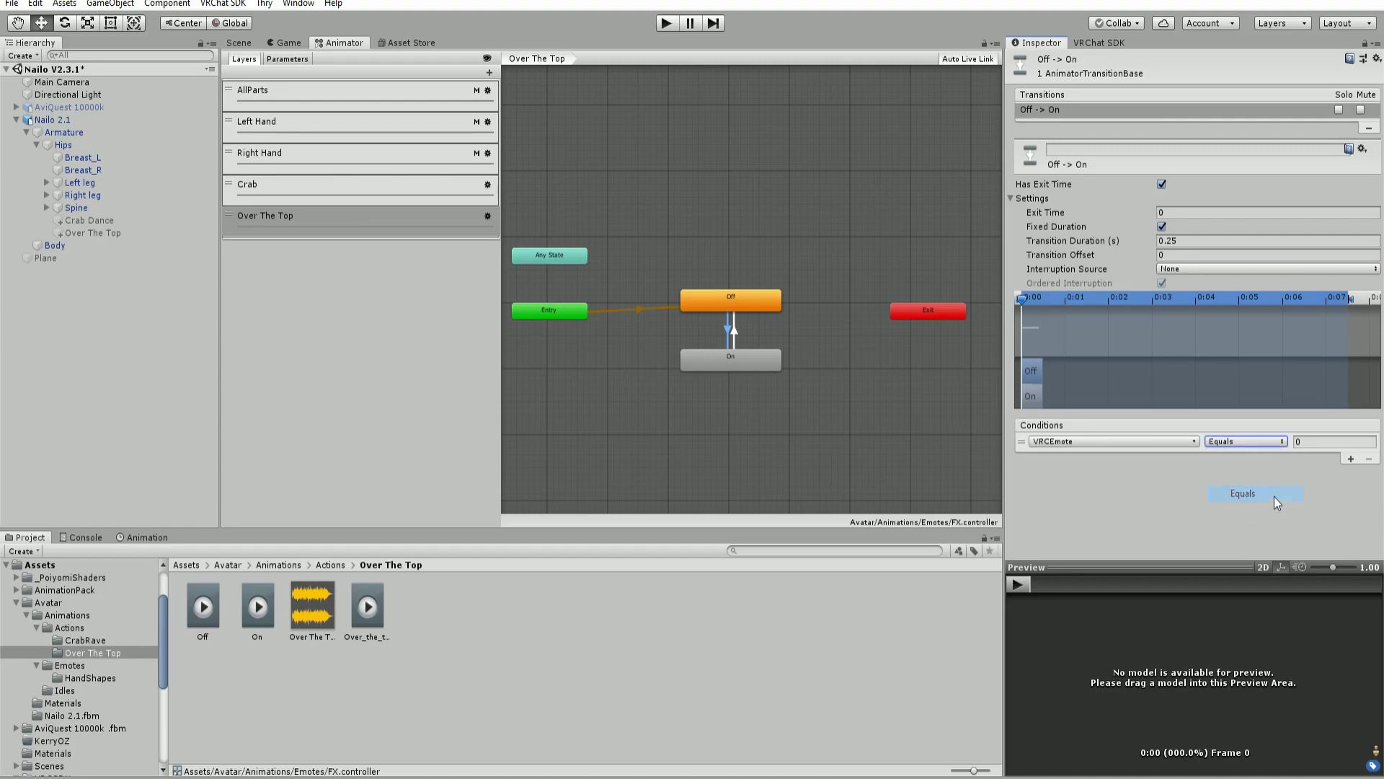
pyautogui.click(1308, 441)
# Give the On-to-Off transition VRCEmote NotEqual 5 and turn off Has Exit Time
pyautogui.click(735, 333)
pyautogui.click(1124, 444)
pyautogui.click(1088, 507)
pyautogui.click(1236, 449)
pyautogui.click(1248, 512)
pyautogui.click(1161, 185)
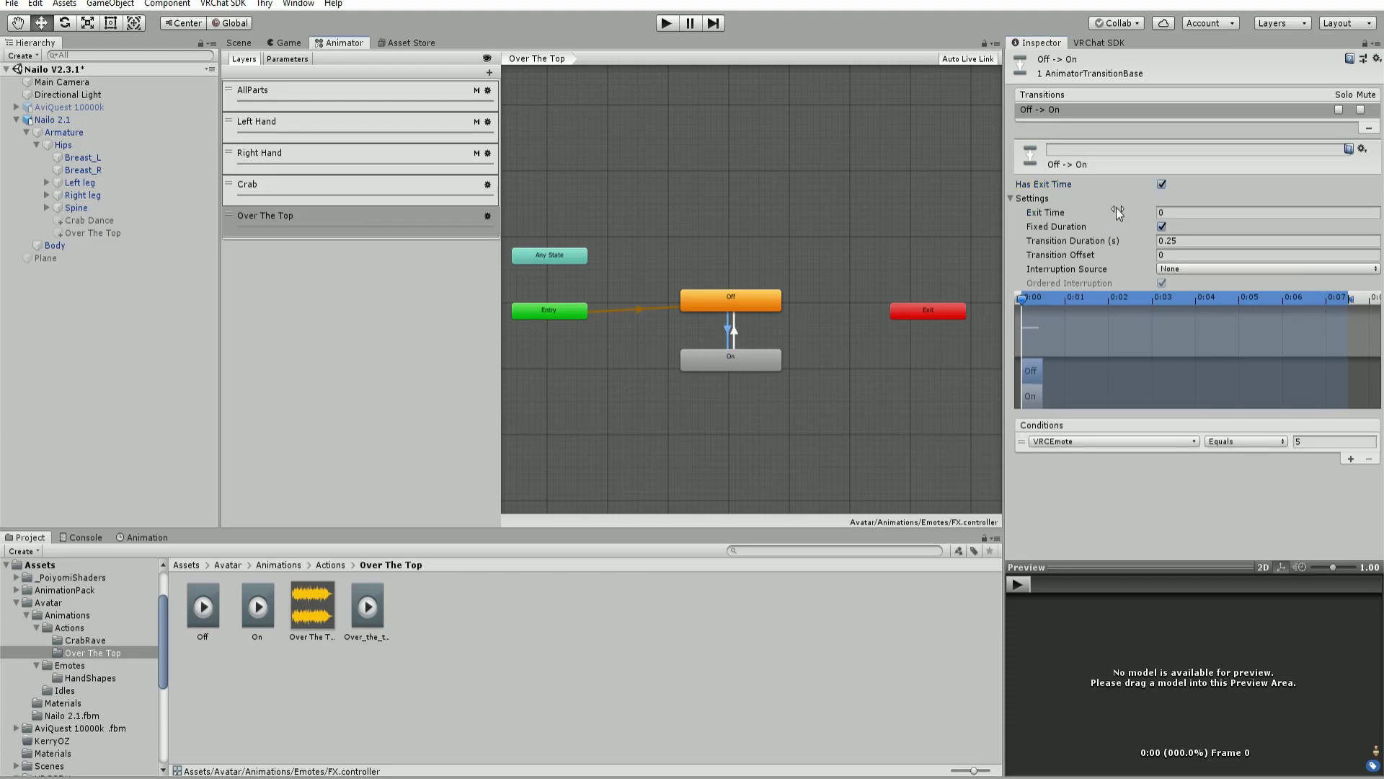
pyautogui.click(872, 395)
# Check the On and Off states, then trigger the Over The Top emote in VRChat
pyautogui.click(707, 364)
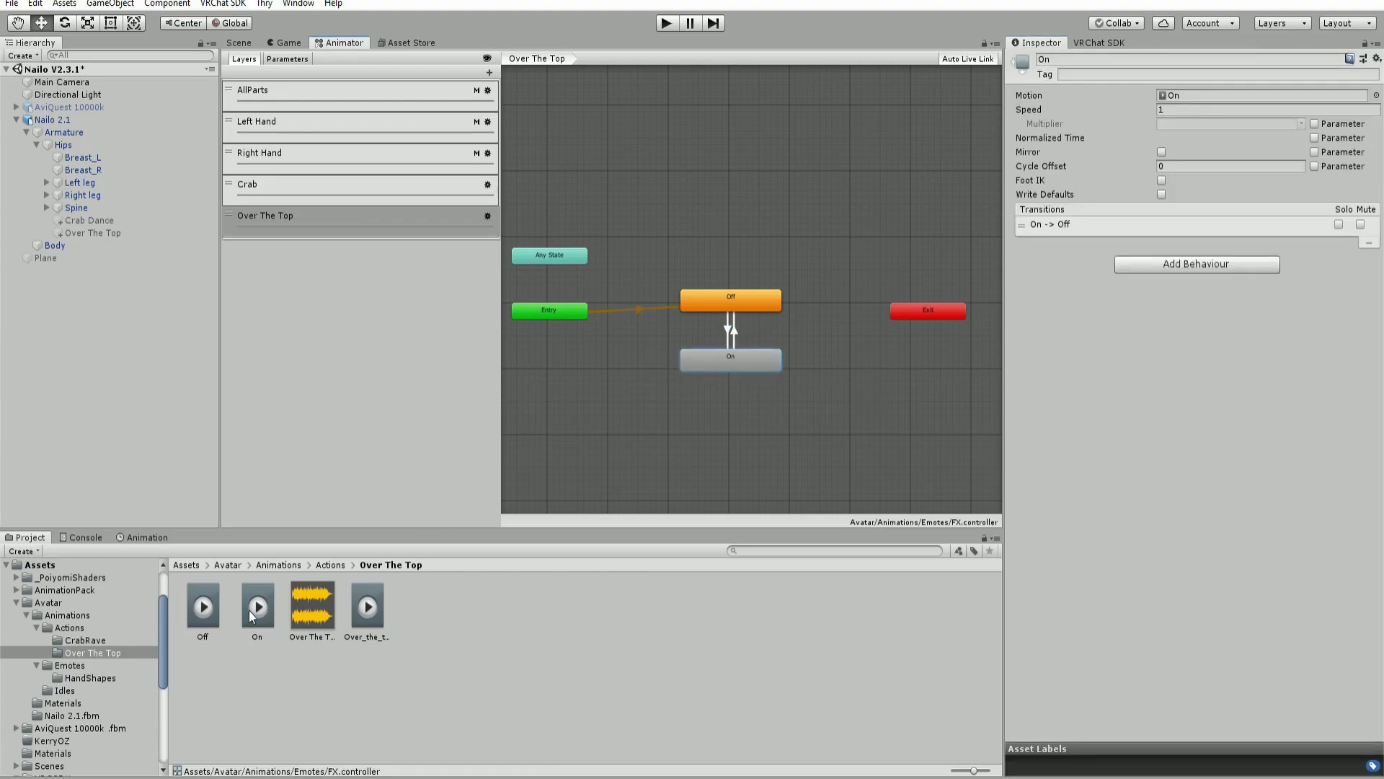
pyautogui.moveTo(215, 618); pyautogui.dragTo(1225, 95)
pyautogui.click(729, 303)
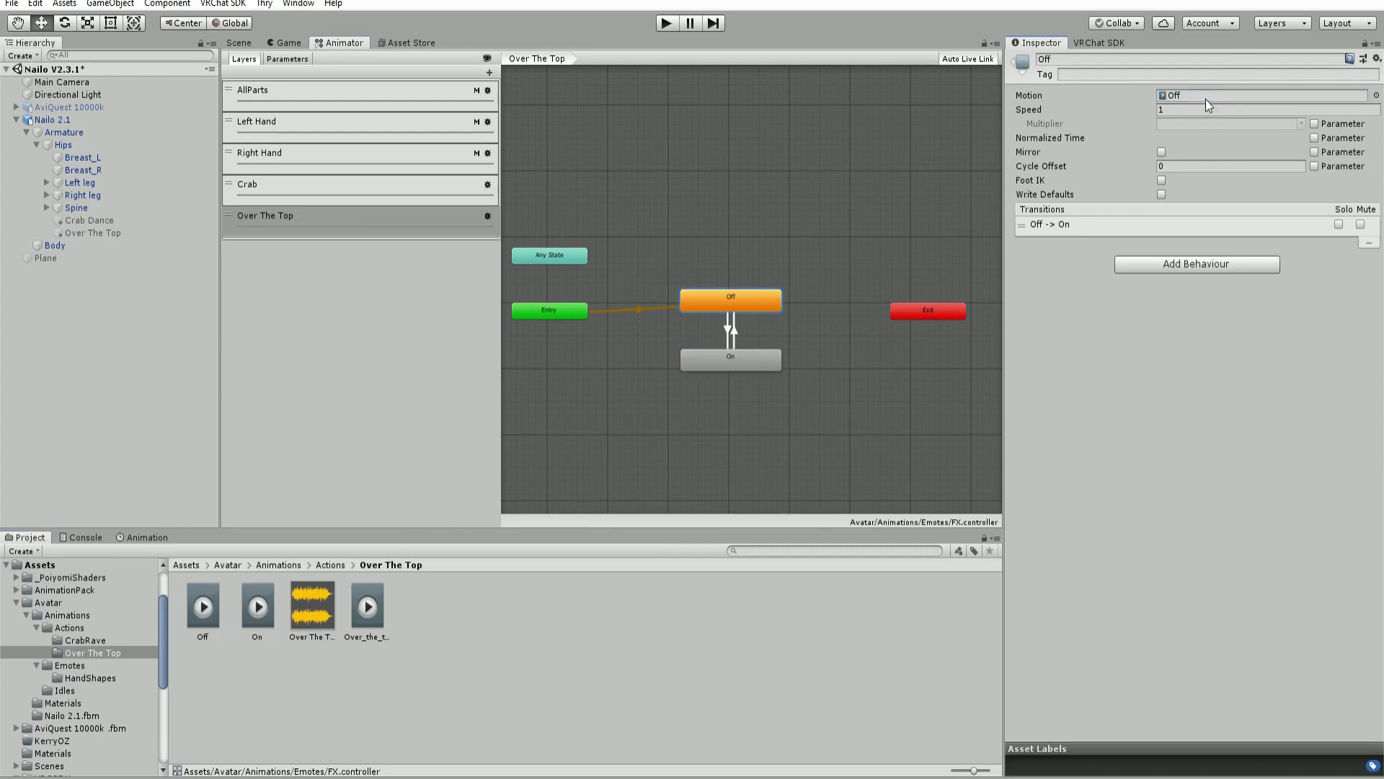
pyautogui.click(806, 164)
pyautogui.scroll(-5, 738, 324)
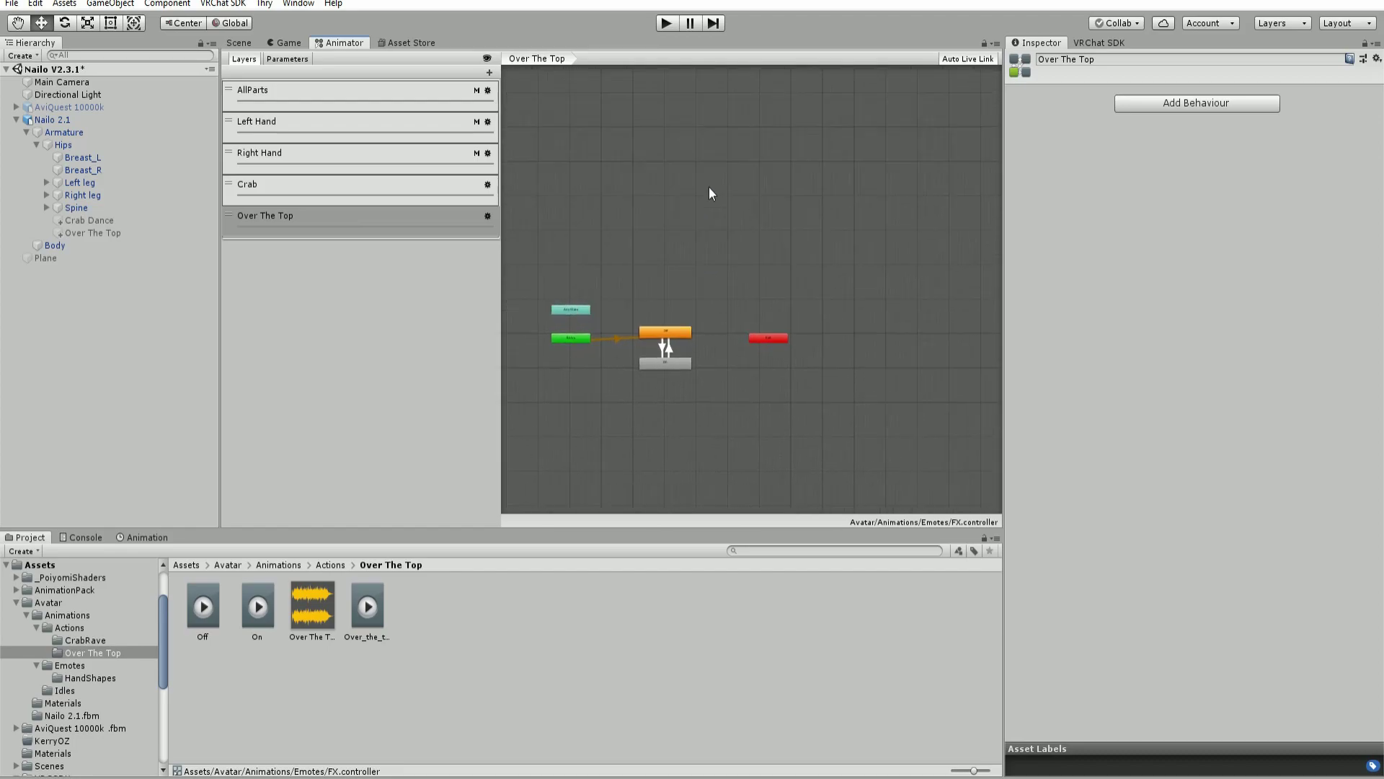
pyautogui.scroll(3, 766, 223)
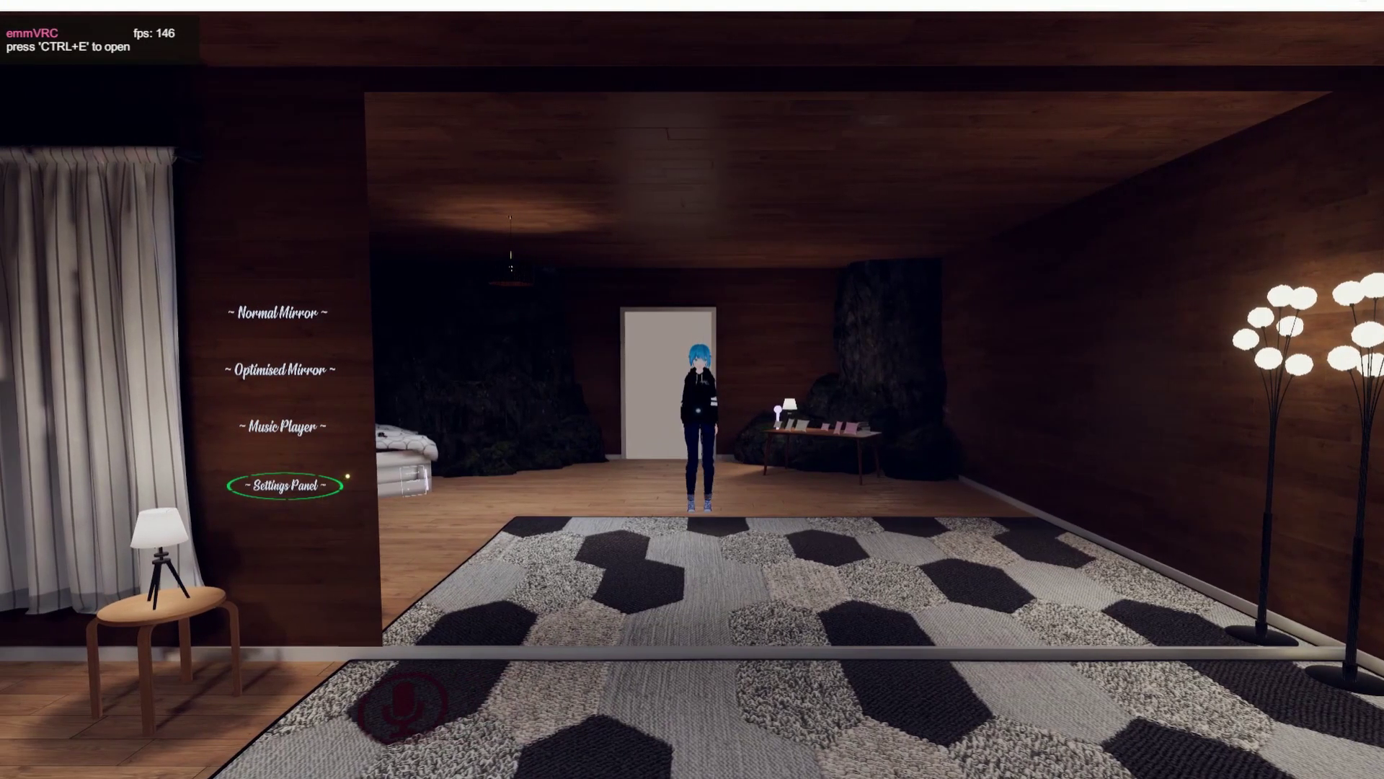
pyautogui.press('r')
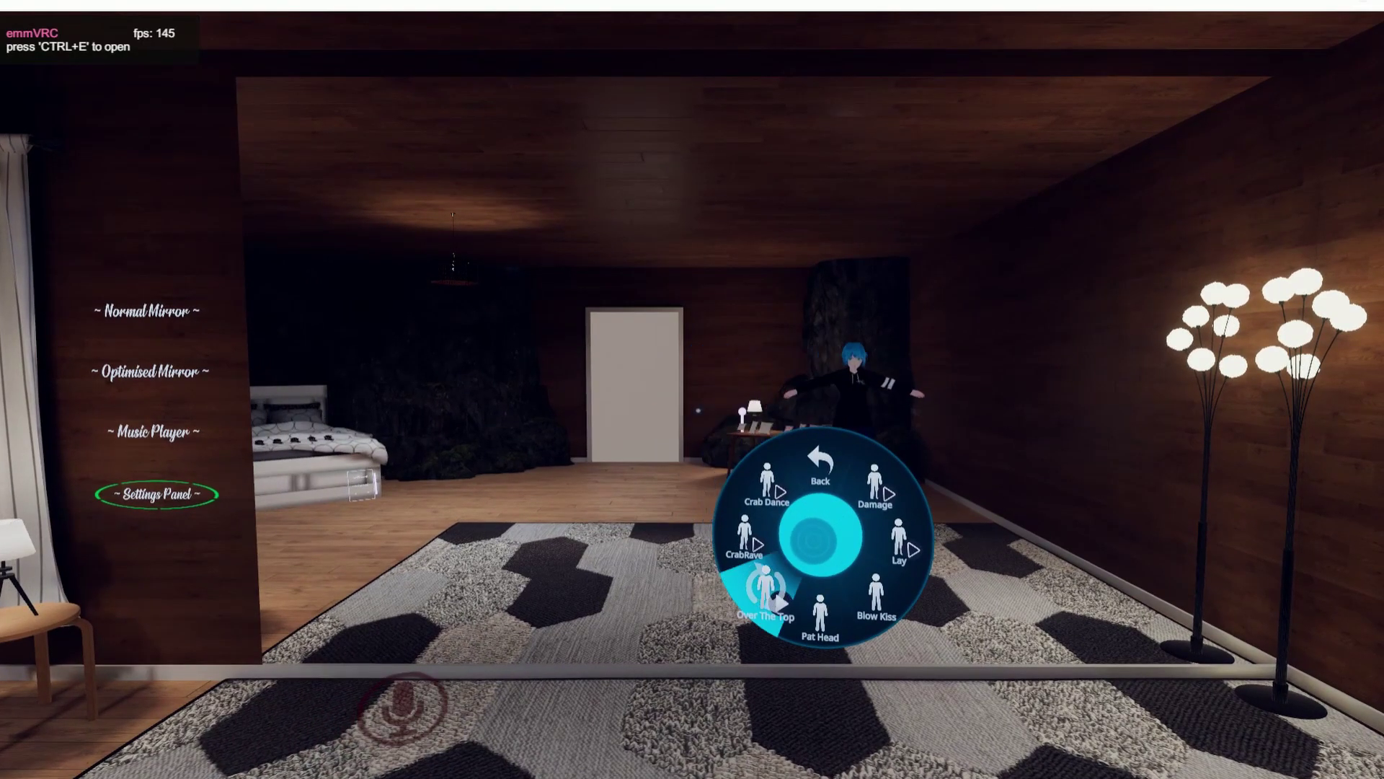
pyautogui.press('r')
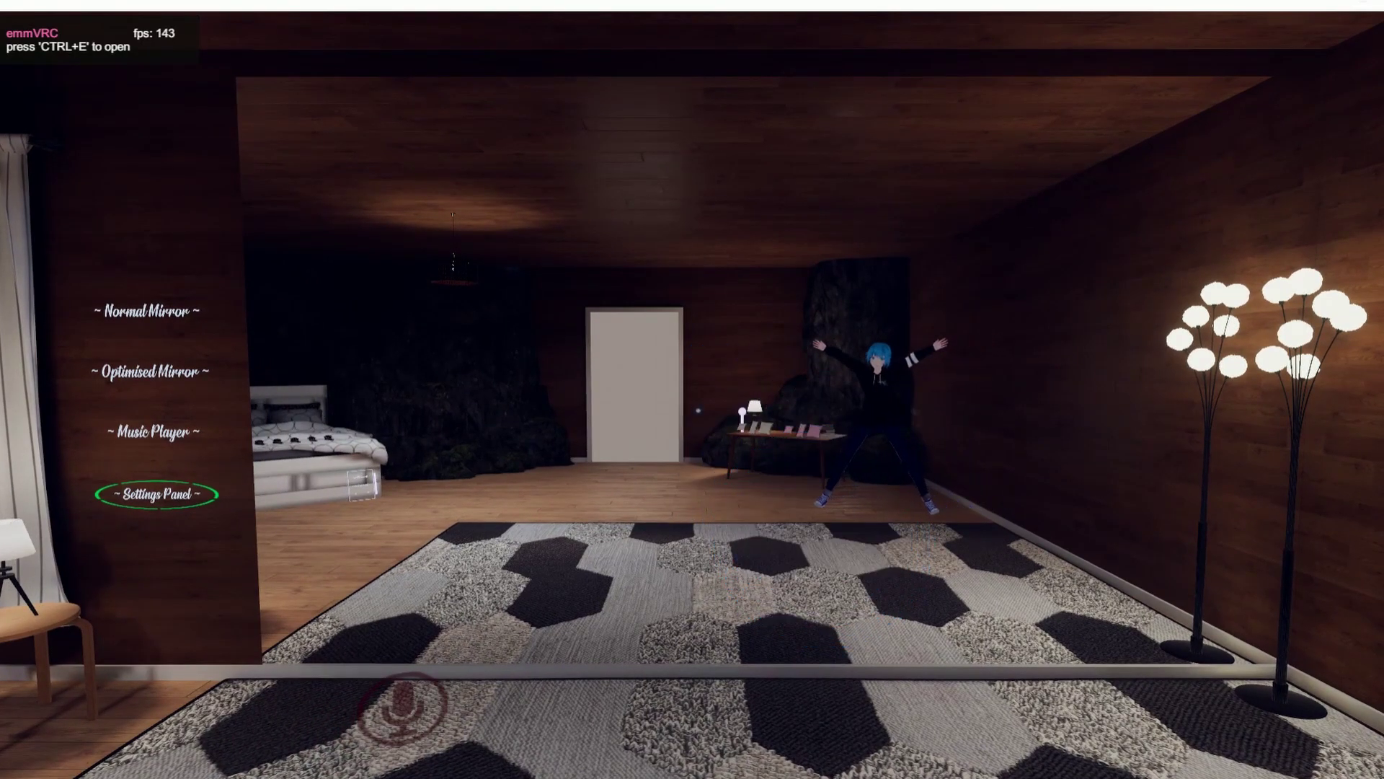